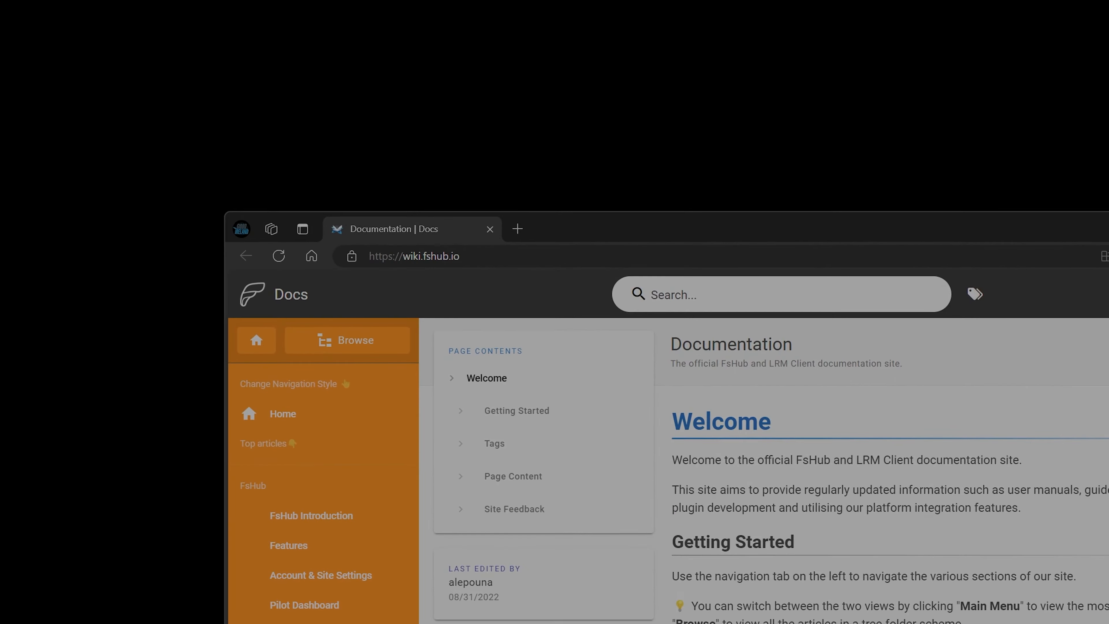
# Step: Open the FsHub home page at fshub.io in a new browser tab
pyautogui.click(340, 42)
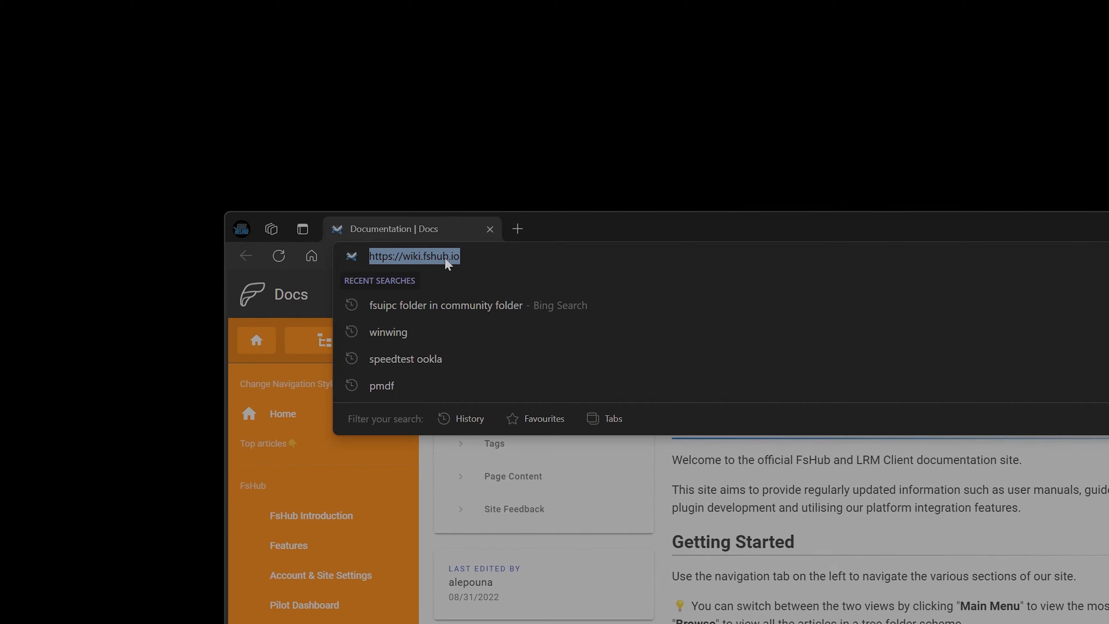
pyautogui.click(551, 228)
pyautogui.click(518, 228)
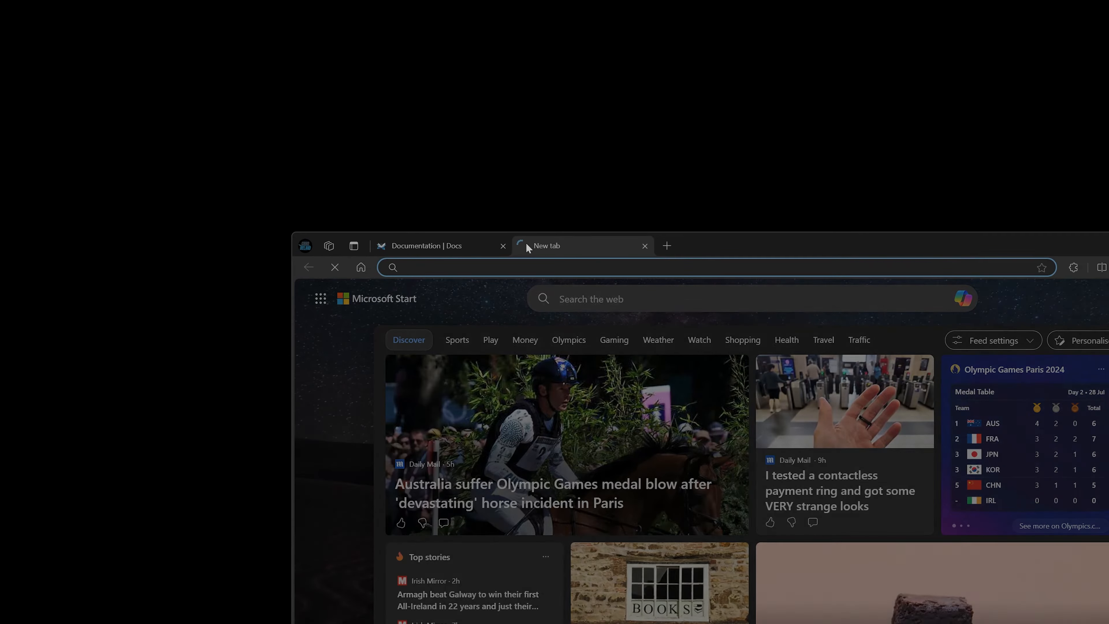
pyautogui.write('fshub')
pyautogui.press('Return')
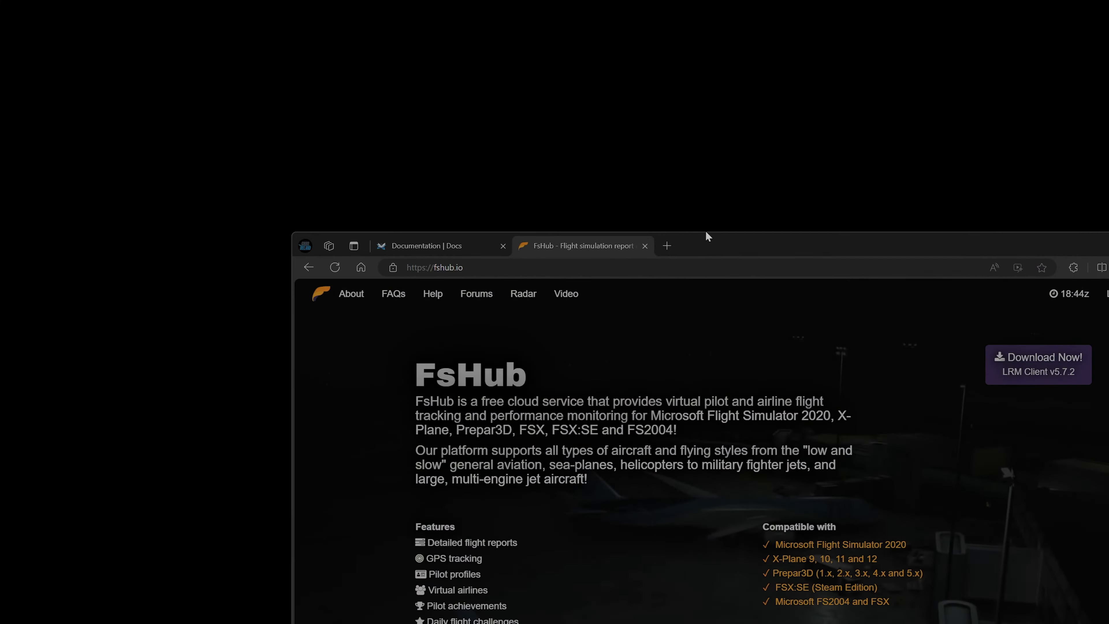
# Step: Look through the FsHub home page and open the LRM Client v5.7.2 download page
pyautogui.scroll(-8, 523, 248)
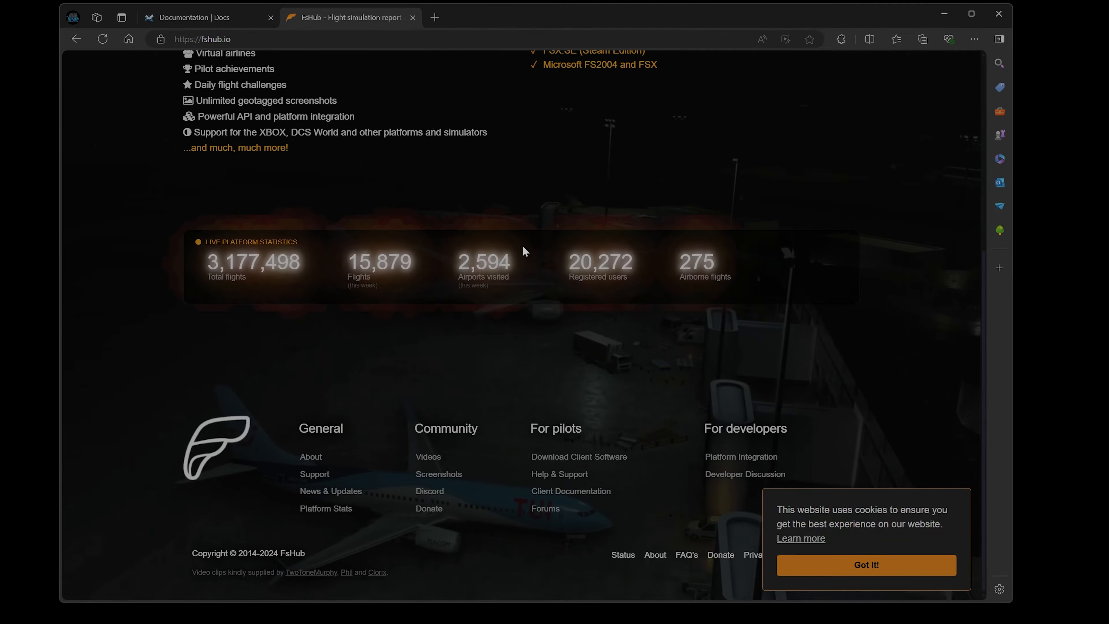
pyautogui.scroll(10, 523, 246)
pyautogui.click(766, 124)
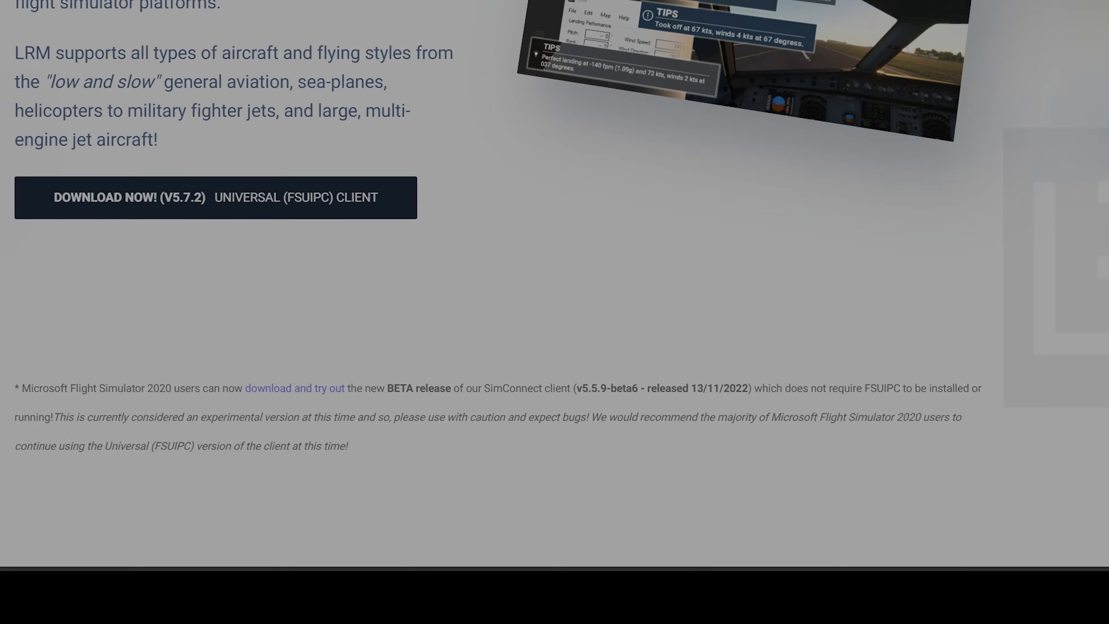
# Step: Try the "download and try out" link for the SimConnect beta client and review the LRM page's system requirements
pyautogui.moveTo(437, 462); pyautogui.dragTo(604, 463)
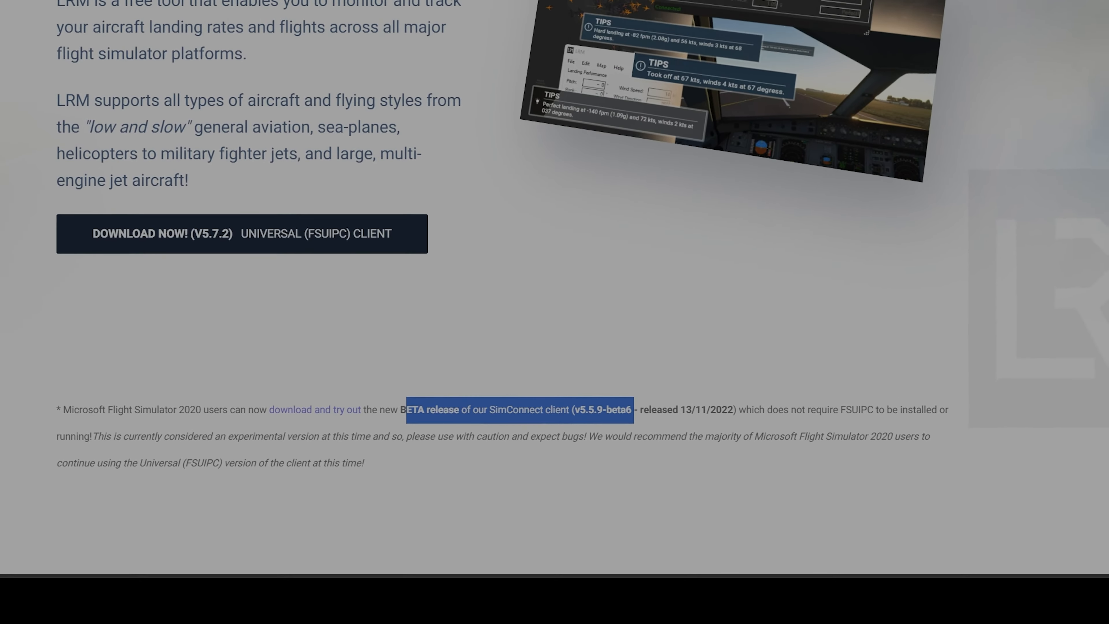
pyautogui.click(330, 412)
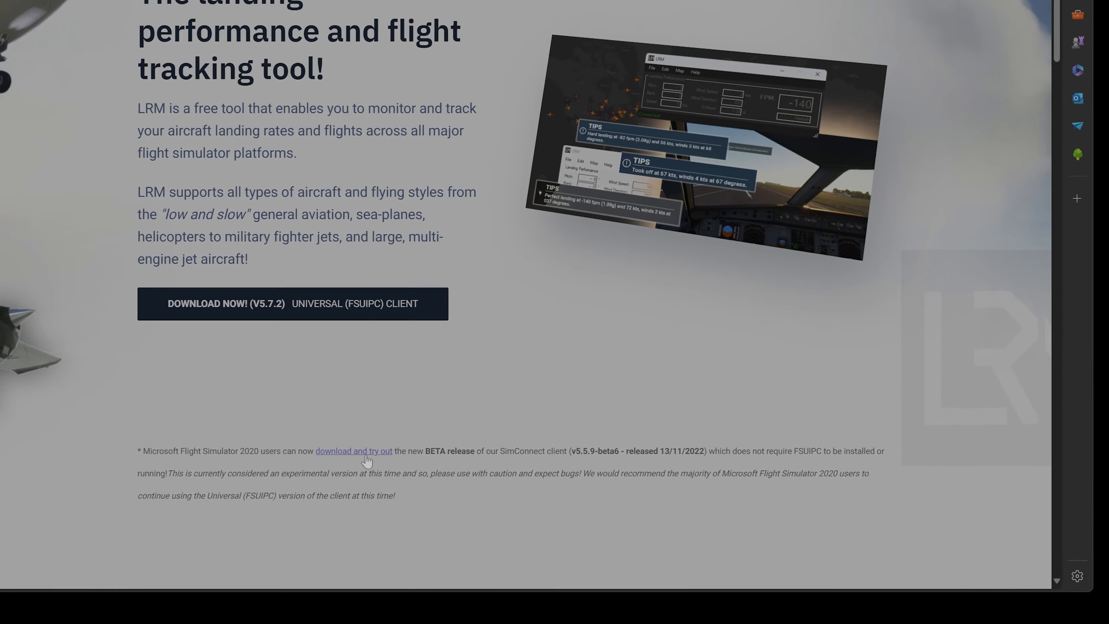
pyautogui.click(367, 459)
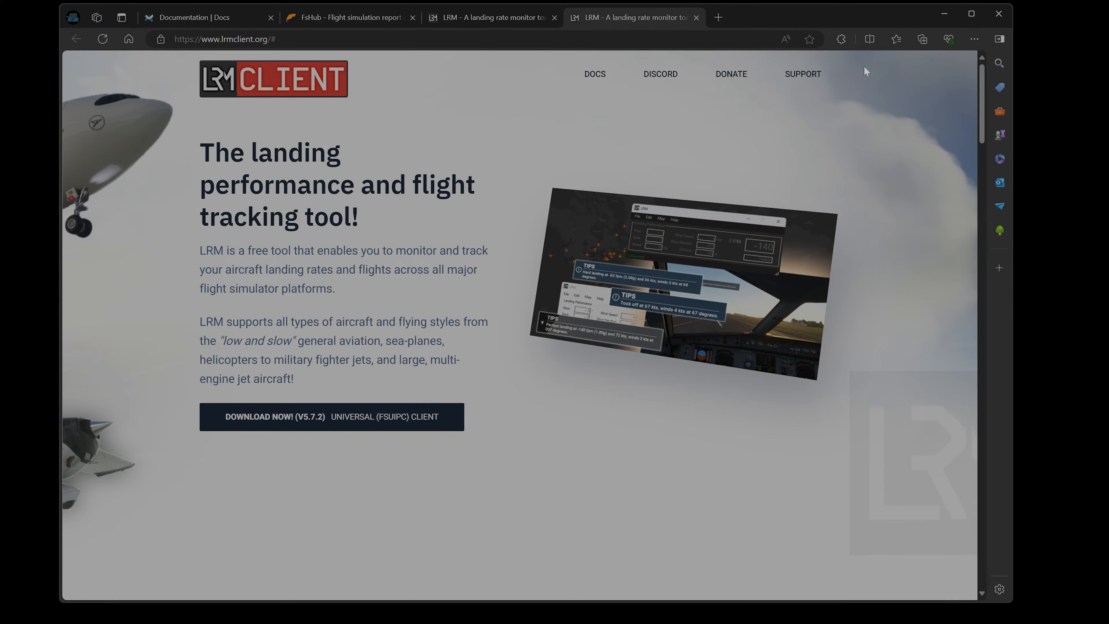
pyautogui.scroll(-15, 559, 339)
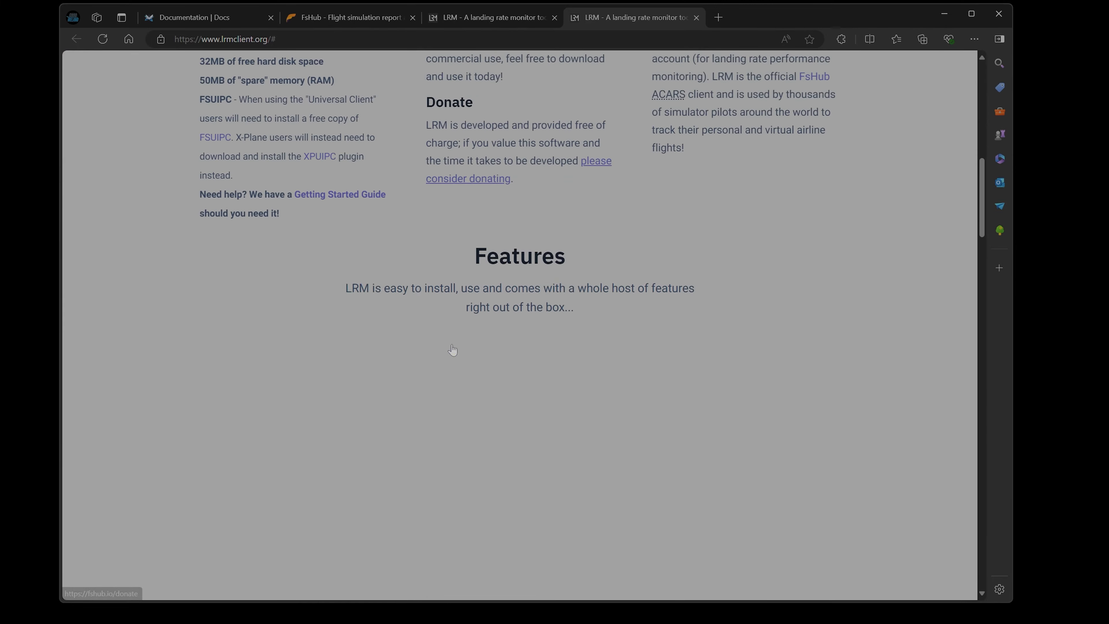
pyautogui.scroll(10, 454, 347)
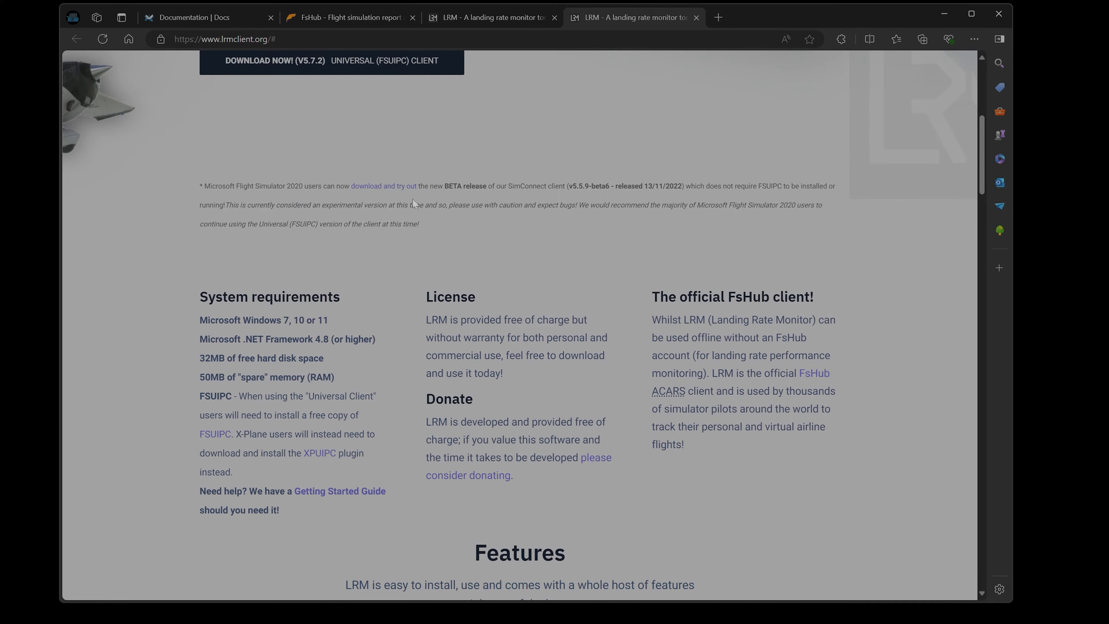
pyautogui.click(405, 187)
# Step: Open the Simconnect CLI guide for Landing Rate Monitor v6 in the FsHub docs and download LRM CLI Client for SimConnect v6.0.1
pyautogui.click(355, 18)
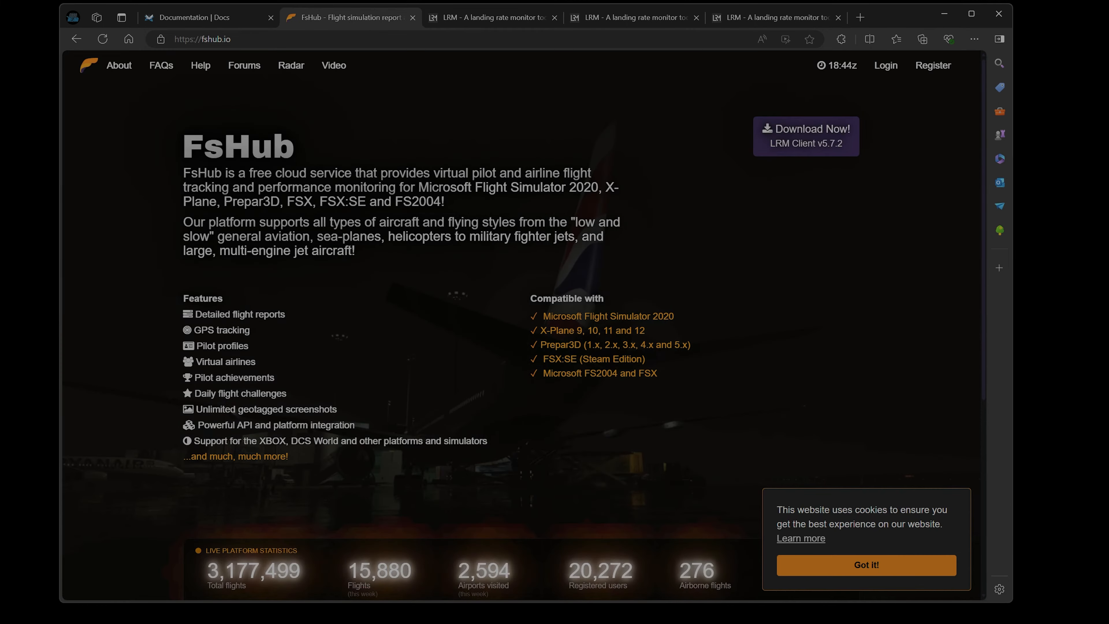
pyautogui.click(208, 19)
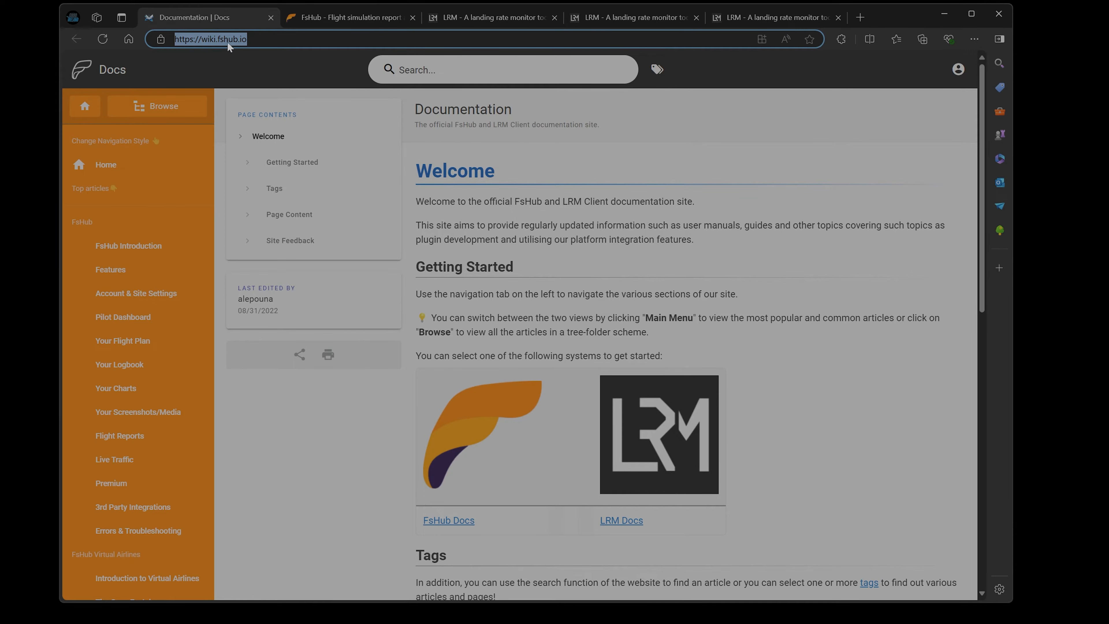
pyautogui.scroll(-5, 150, 268)
pyautogui.scroll(-4, 141, 282)
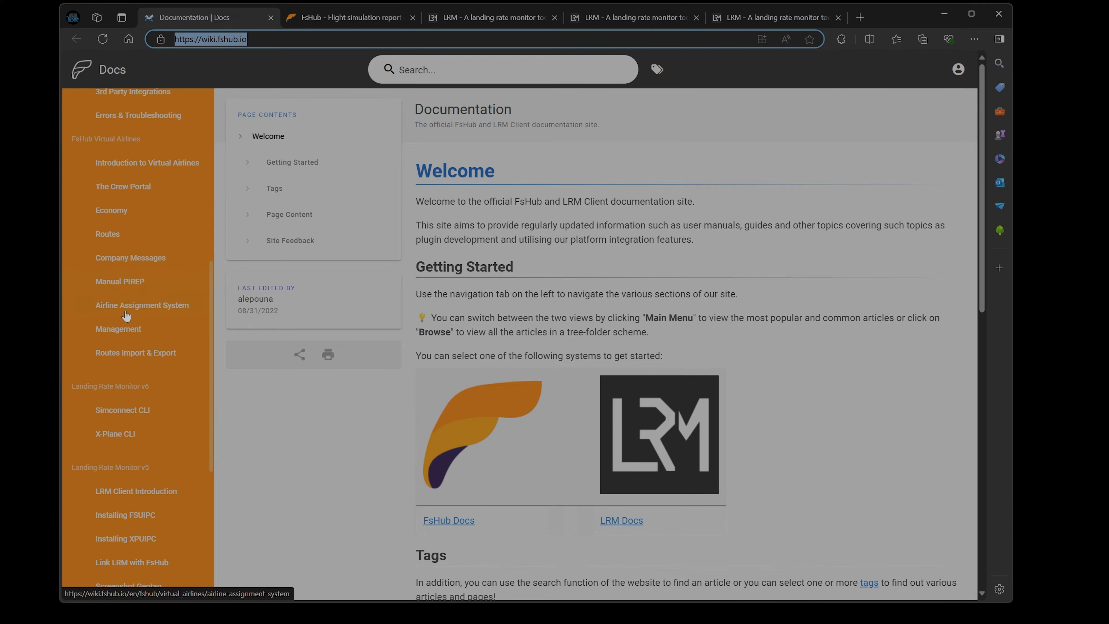
pyautogui.click(118, 411)
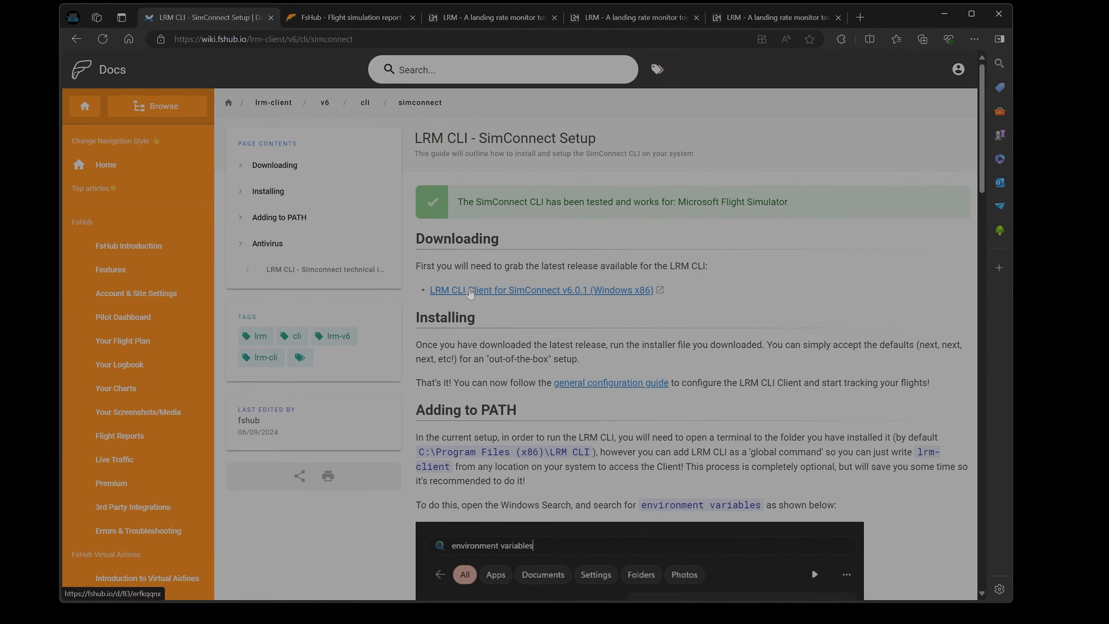
pyautogui.click(469, 292)
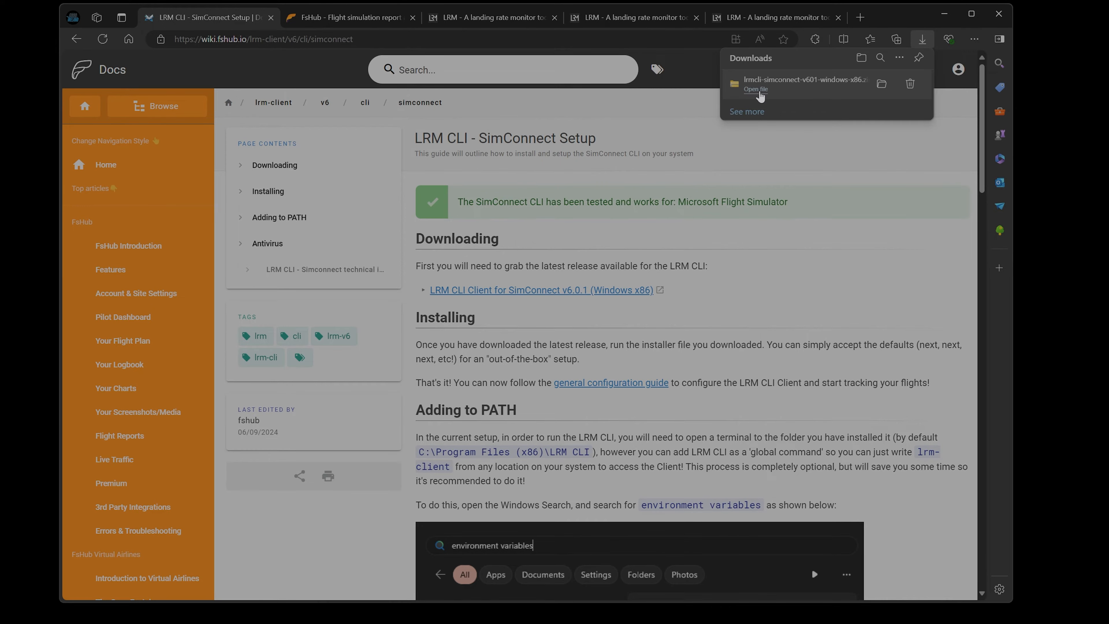
pyautogui.click(715, 134)
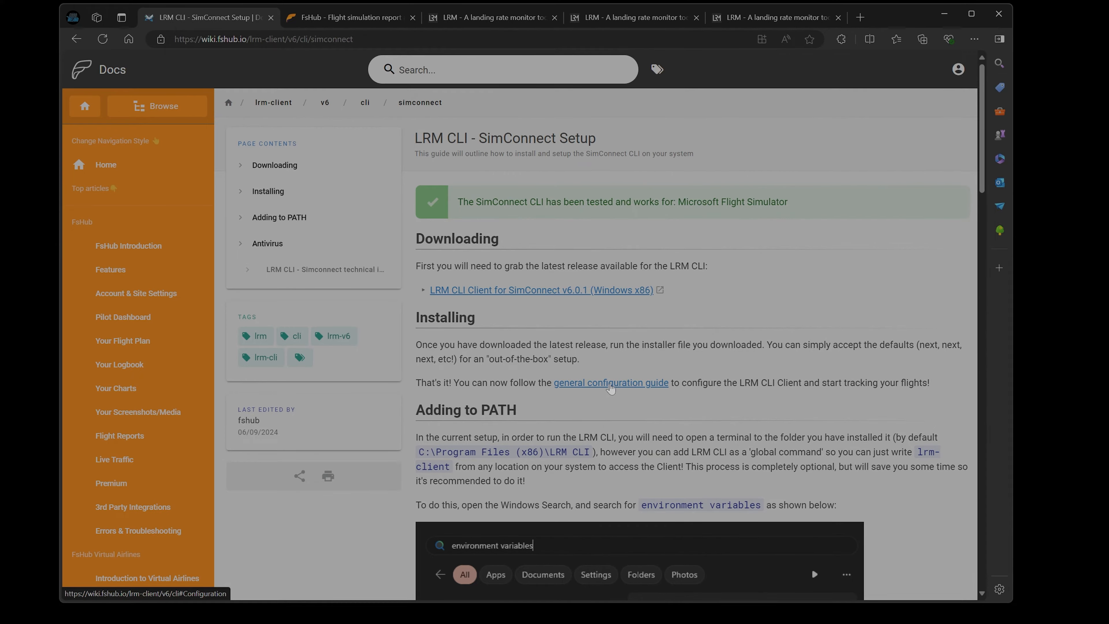
# Step: Open the general configuration guide in a new tab and switch to it
pyautogui.rightClick(610, 385)
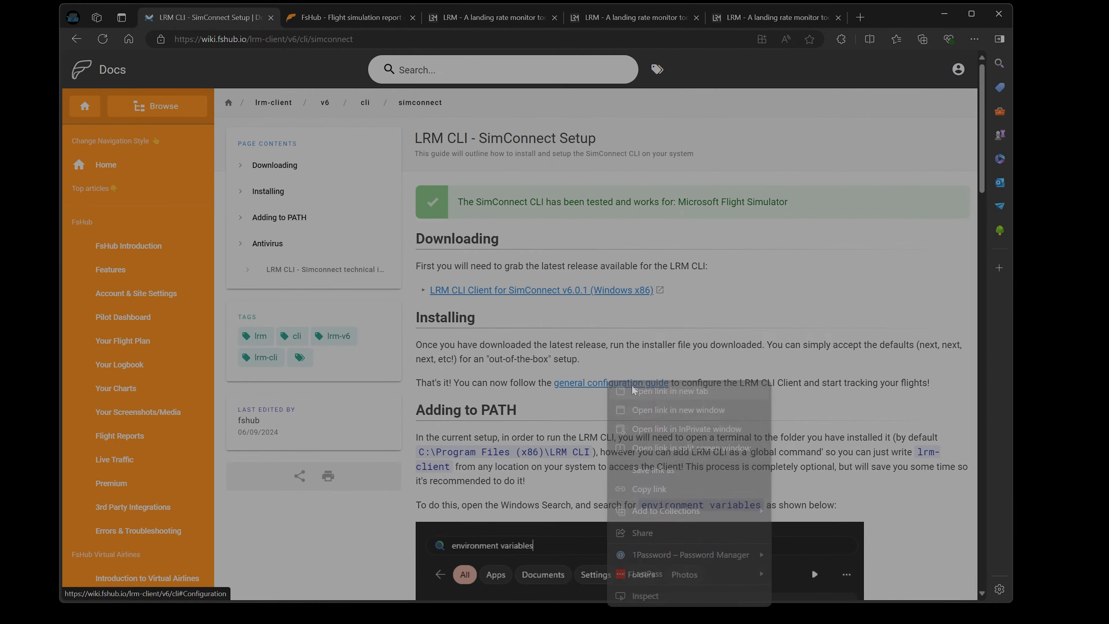
pyautogui.click(670, 390)
pyautogui.click(323, 19)
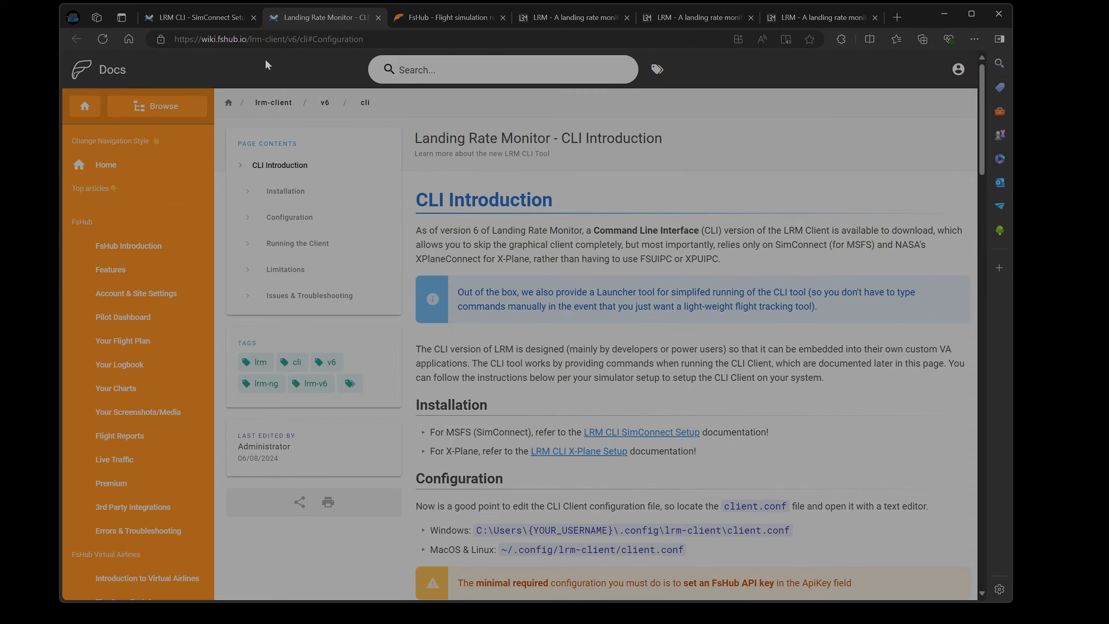
# Step: Return to the SimConnect setup guide and read the "Adding to PATH" instructions about searching for environment variables
pyautogui.click(201, 20)
pyautogui.scroll(-2, 611, 341)
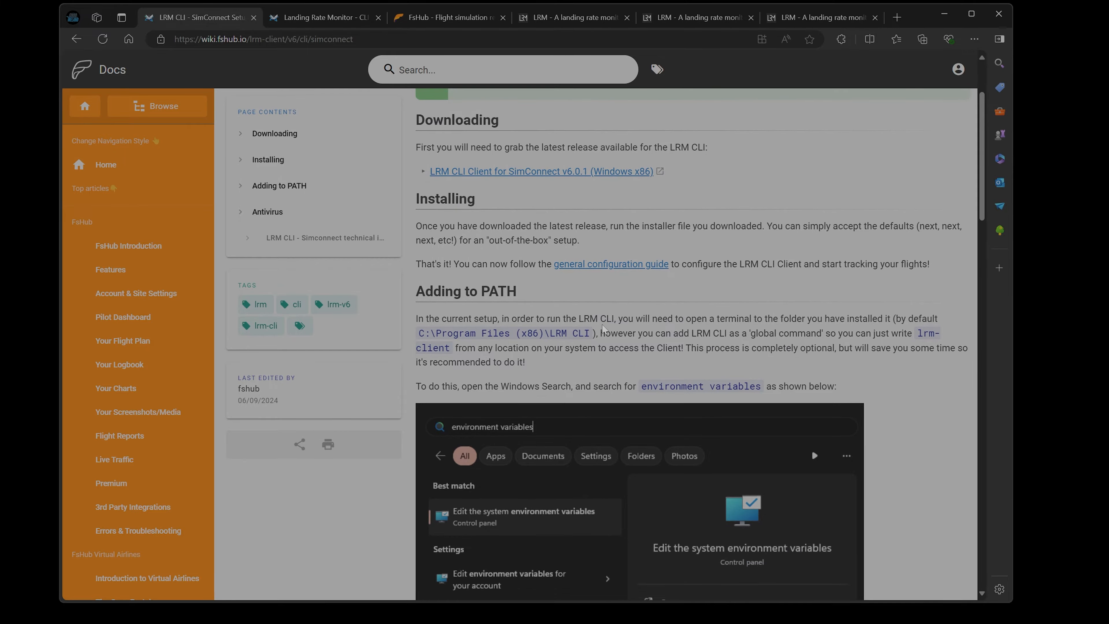
pyautogui.scroll(-1, 602, 329)
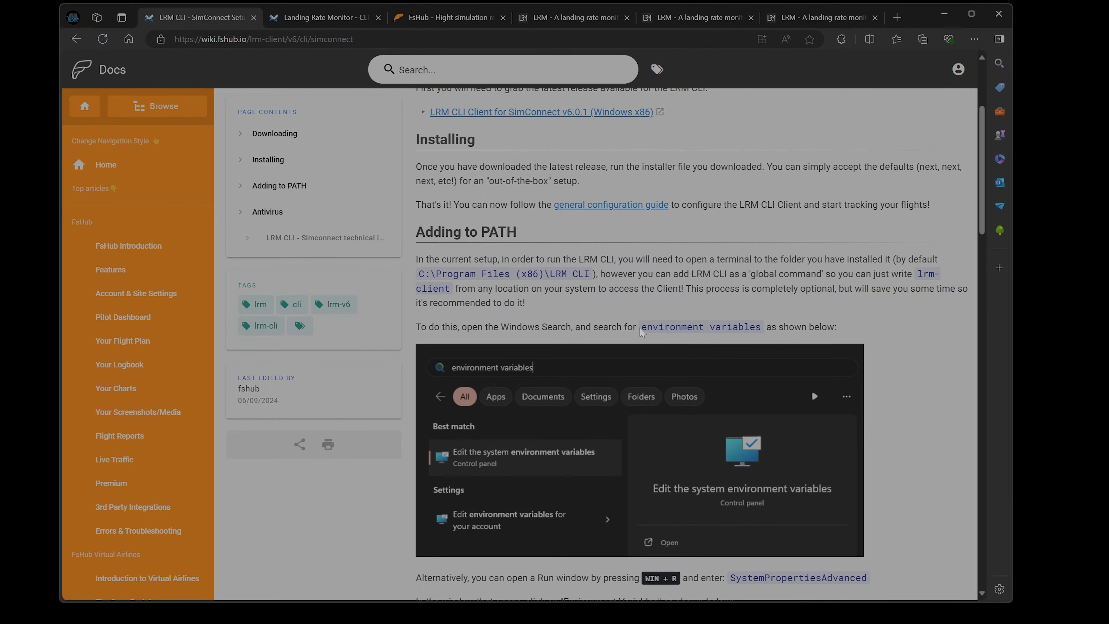
pyautogui.moveTo(640, 327); pyautogui.dragTo(765, 326)
pyautogui.scroll(-1, 475, 310)
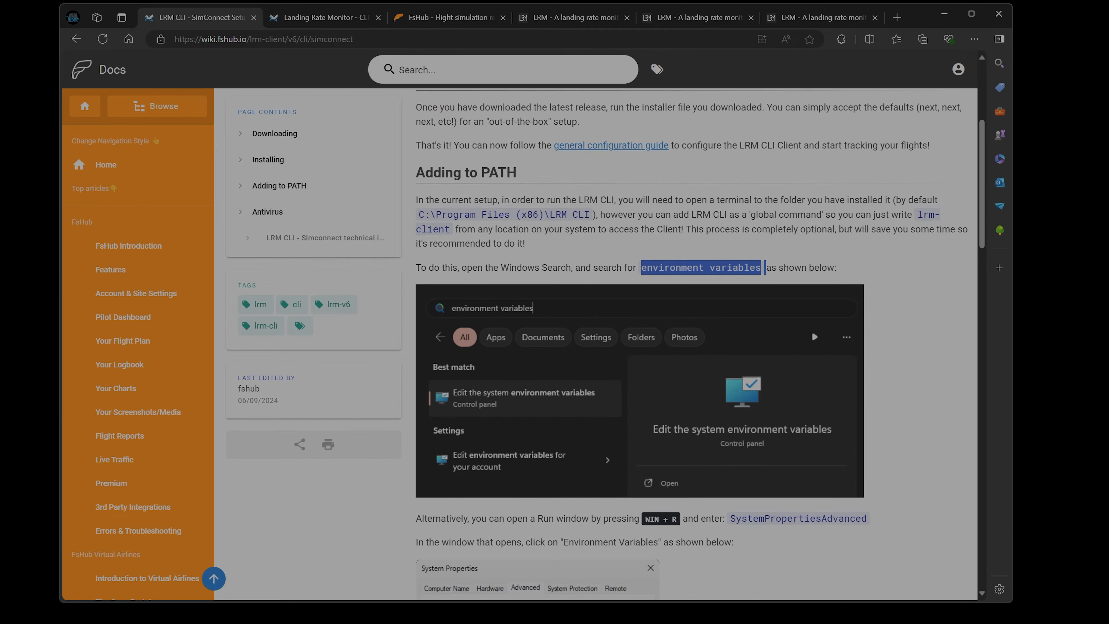
pyautogui.scroll(-2, 536, 484)
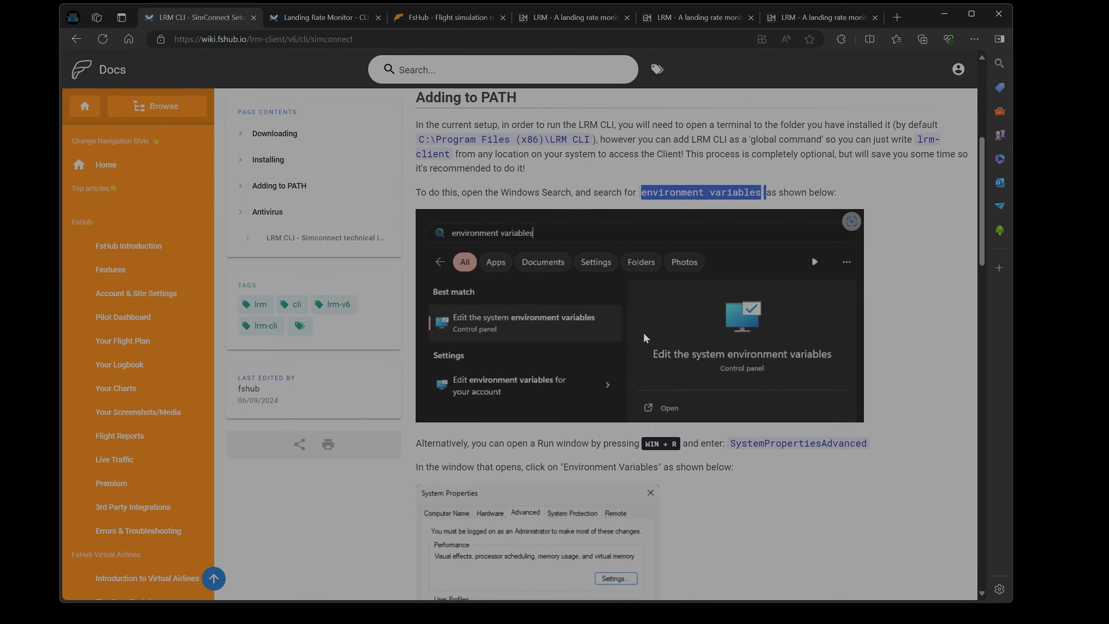
# Step: Search Windows for "env", open the Environment Variables dialog and start a new user variable
pyautogui.press('super')
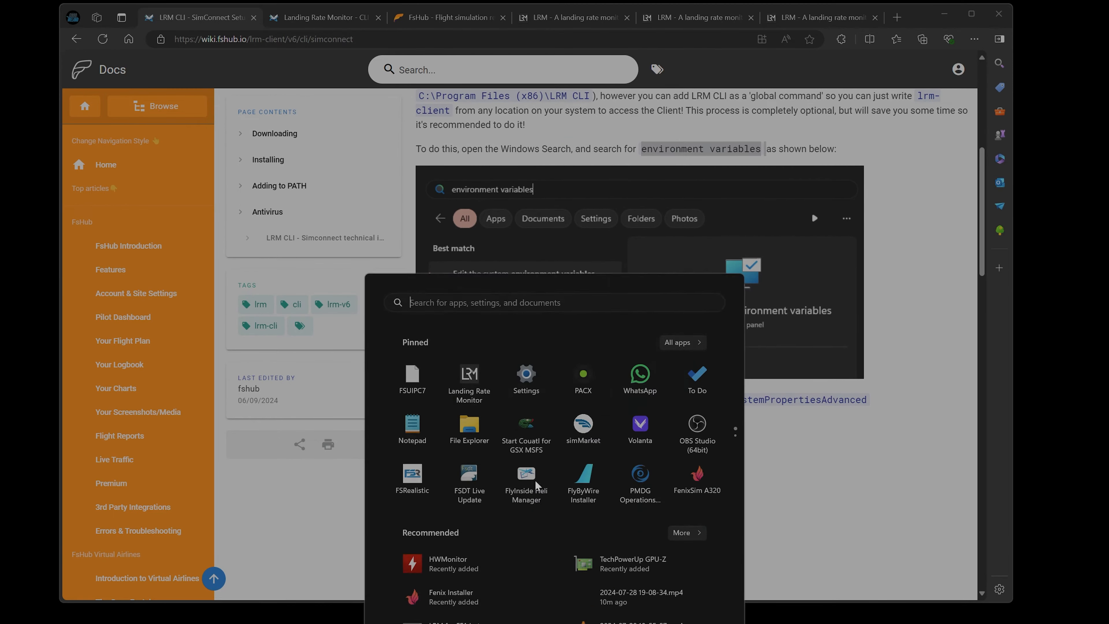
pyautogui.write('env')
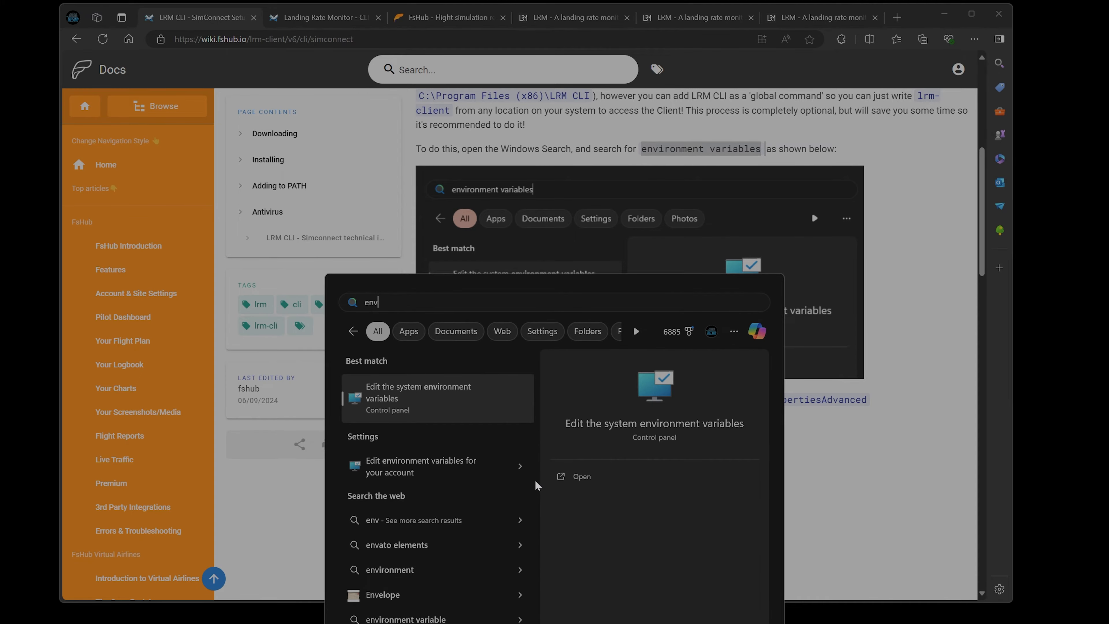
pyautogui.click(413, 398)
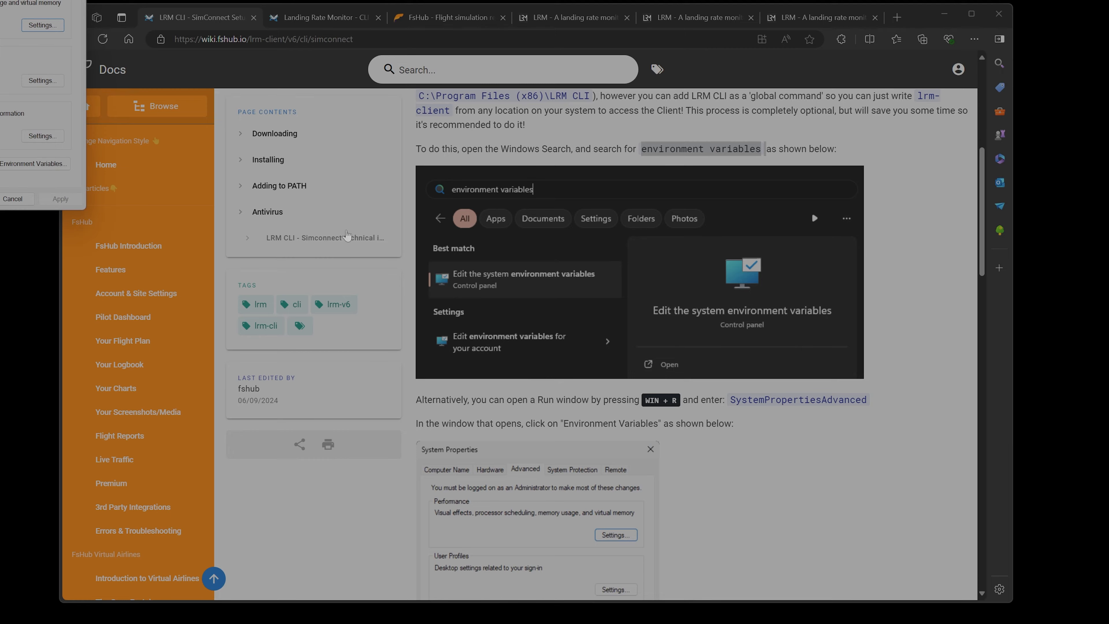
pyautogui.click(48, 168)
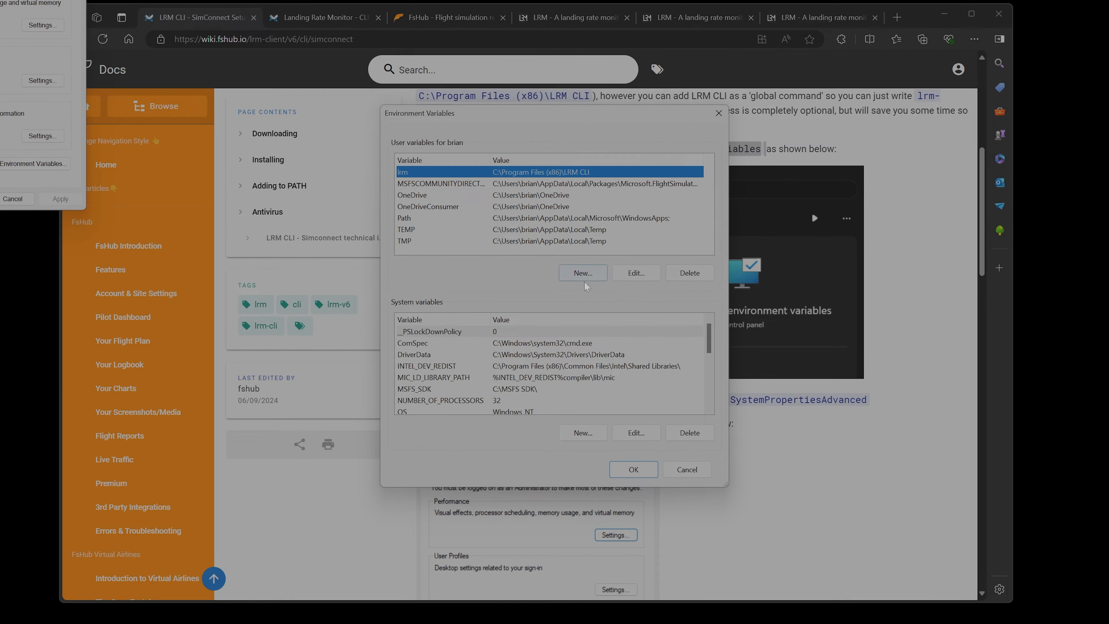
pyautogui.click(582, 273)
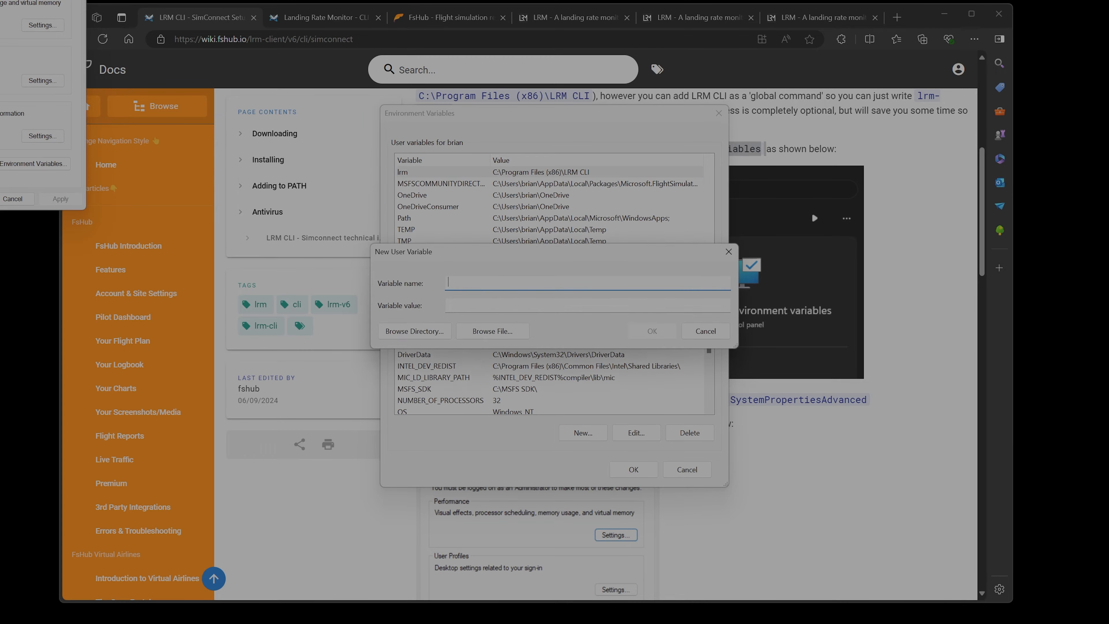
pyautogui.press('Tab')
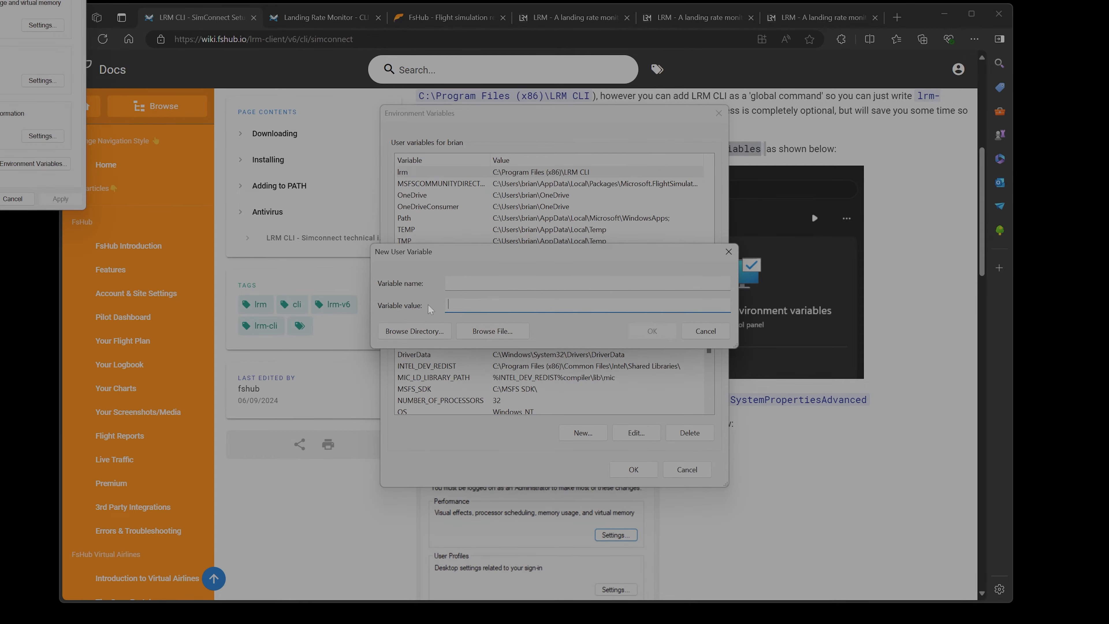
# Step: Find the Path entry instructions in the guide and copy the install path C:\Program Files (x86)\LRM CLI
pyautogui.click(805, 475)
pyautogui.scroll(-6, 806, 475)
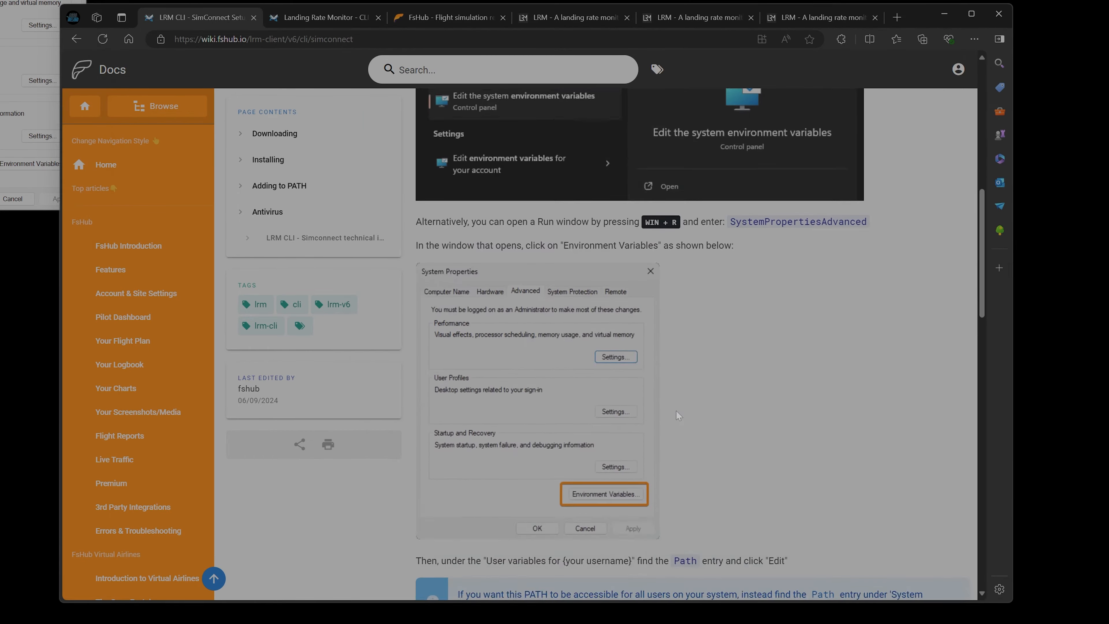
pyautogui.scroll(-4, 701, 344)
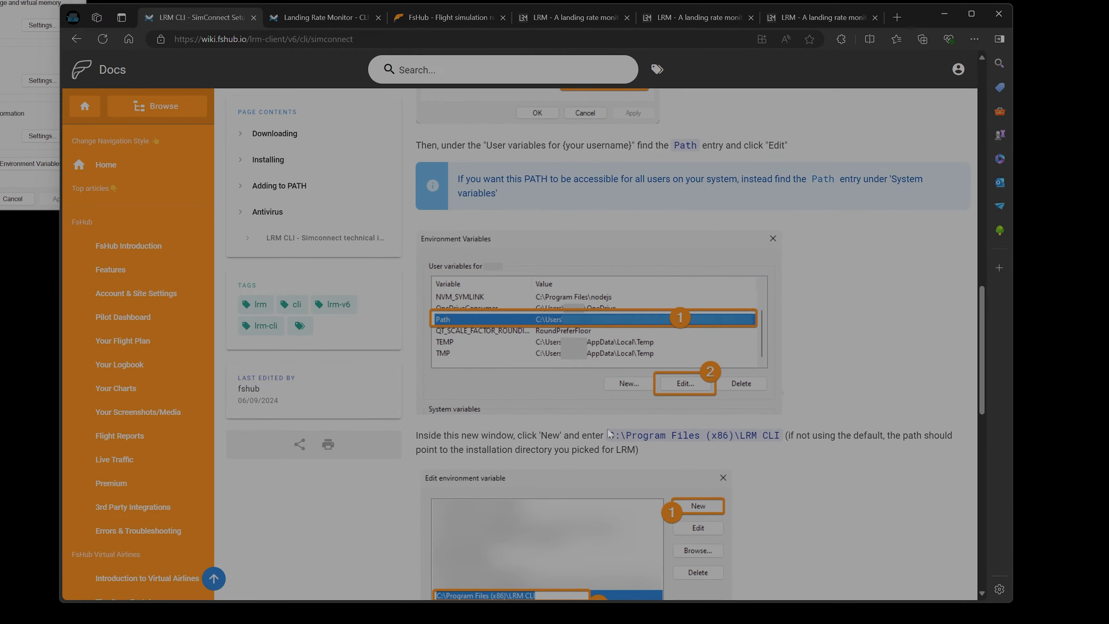
pyautogui.moveTo(609, 435); pyautogui.dragTo(781, 438)
pyautogui.hotkey('ctrl', 'c')
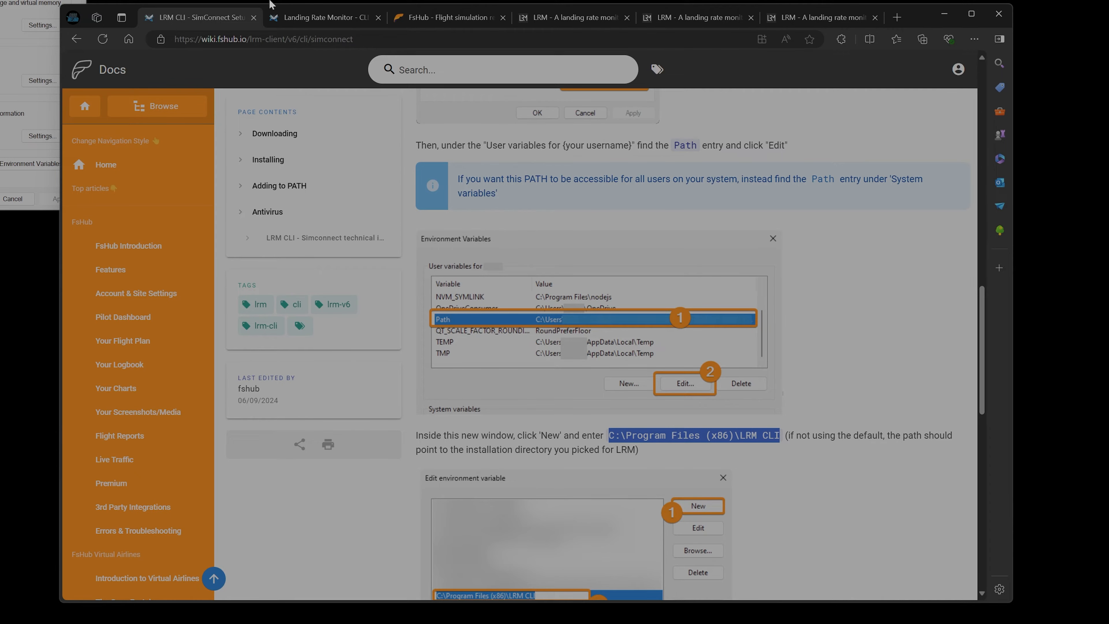
# Step: Move the browser window out of the way, cancel the new user variable and close the environment variable and system property dialogs
pyautogui.moveTo(917, 17); pyautogui.dragTo(815, 276)
pyautogui.click(555, 259)
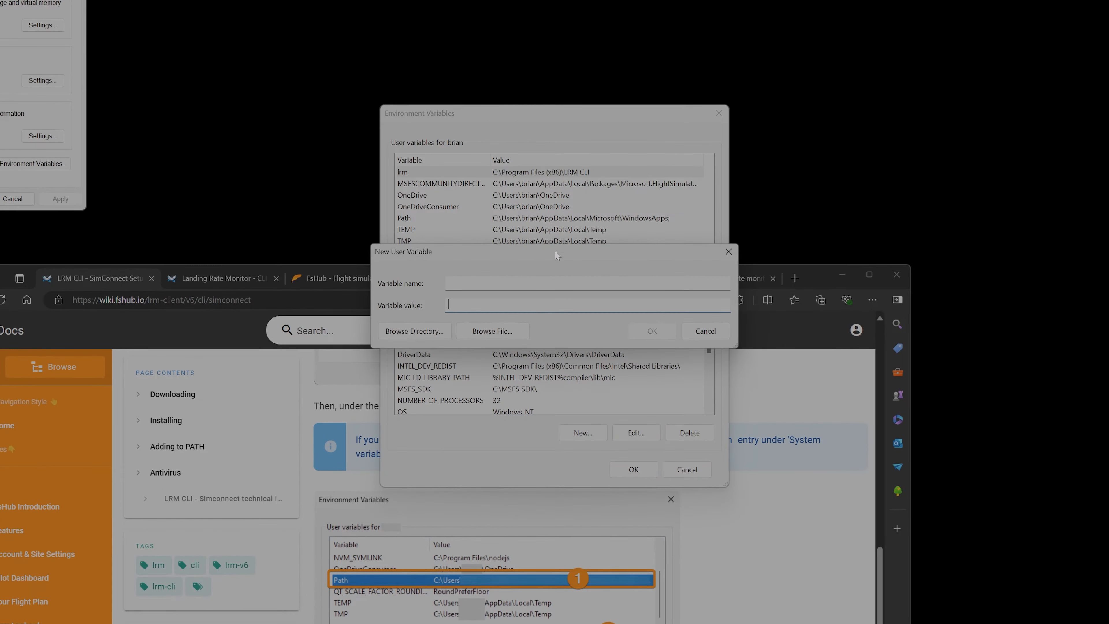
pyautogui.click(446, 284)
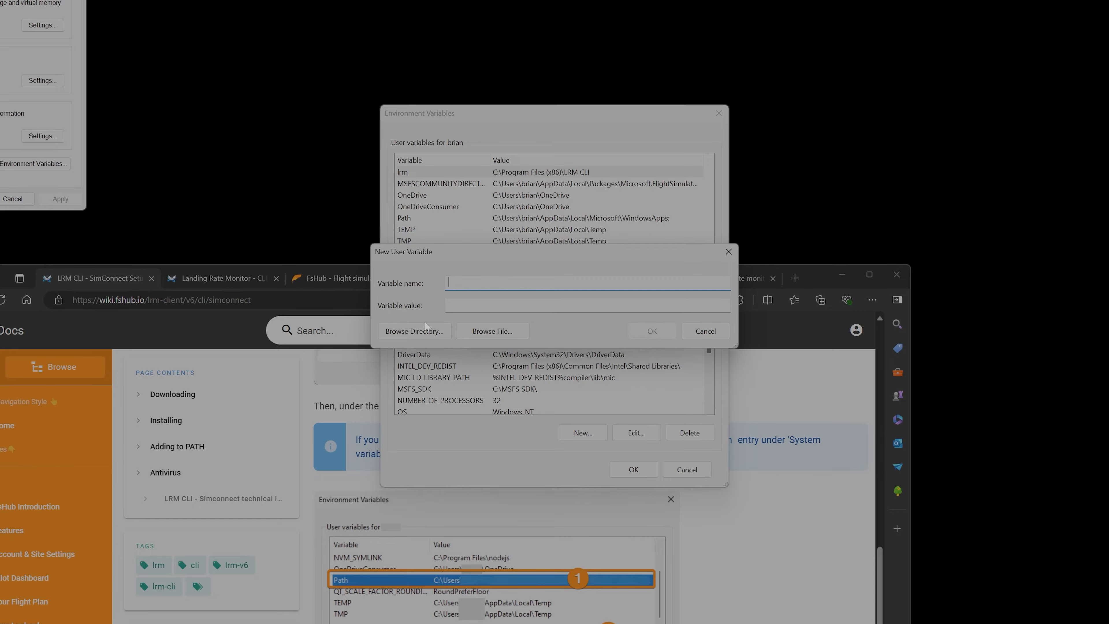
pyautogui.click(696, 337)
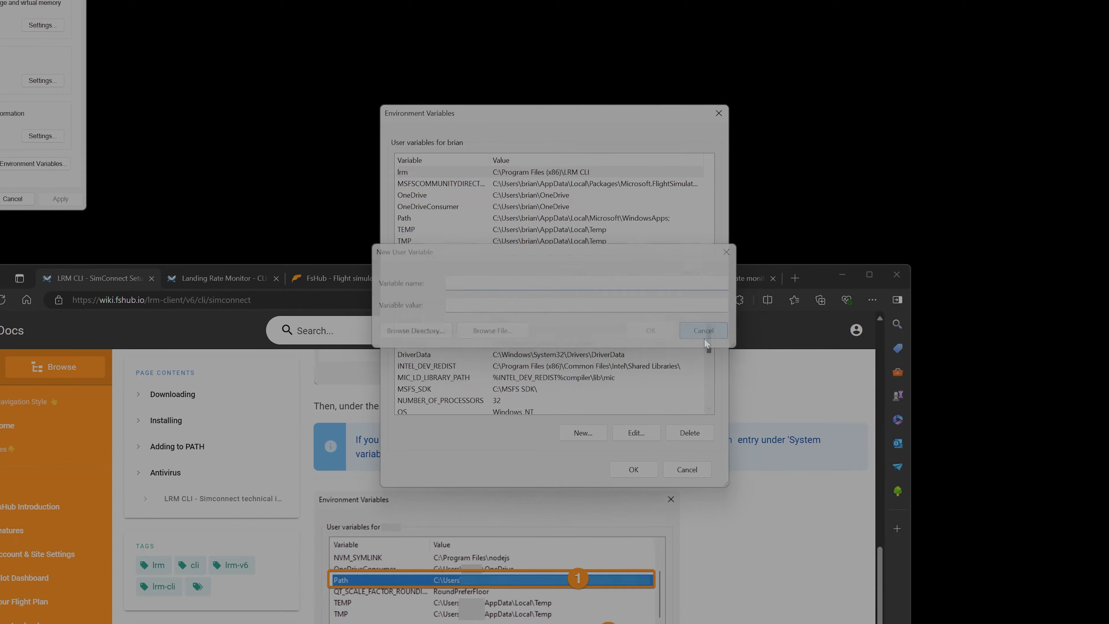
pyautogui.click(694, 471)
pyautogui.click(18, 199)
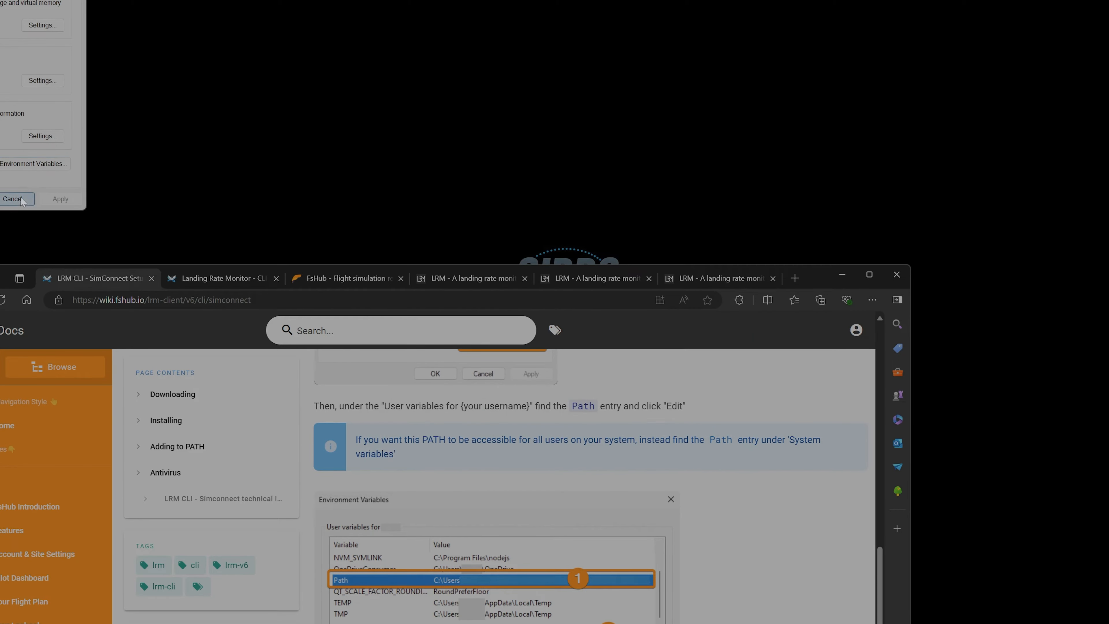
# Step: Bring the SimConnect setup guide back into view and read its remaining PATH instructions, the terminal test and the Antivirus section
pyautogui.moveTo(819, 276); pyautogui.dragTo(846, 64)
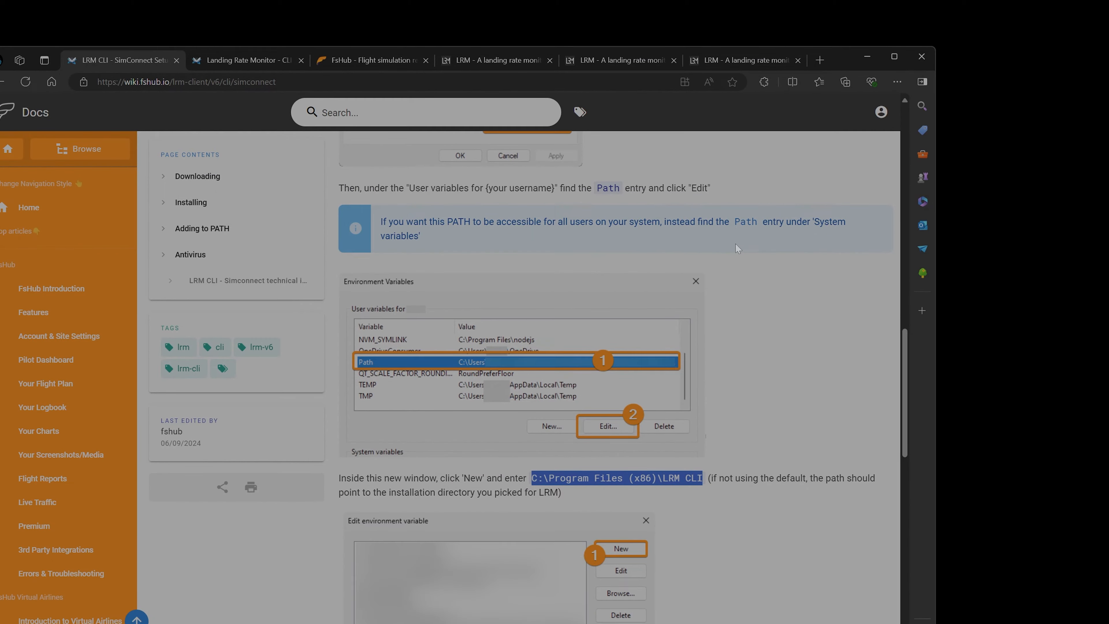
pyautogui.scroll(-3, 654, 326)
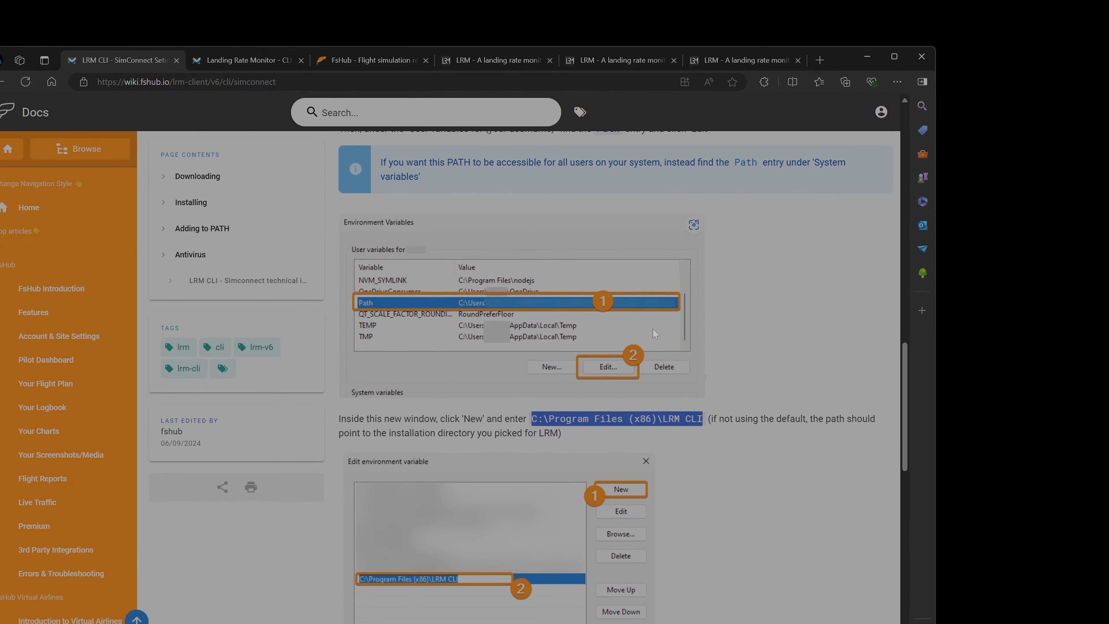
pyautogui.scroll(-6, 654, 325)
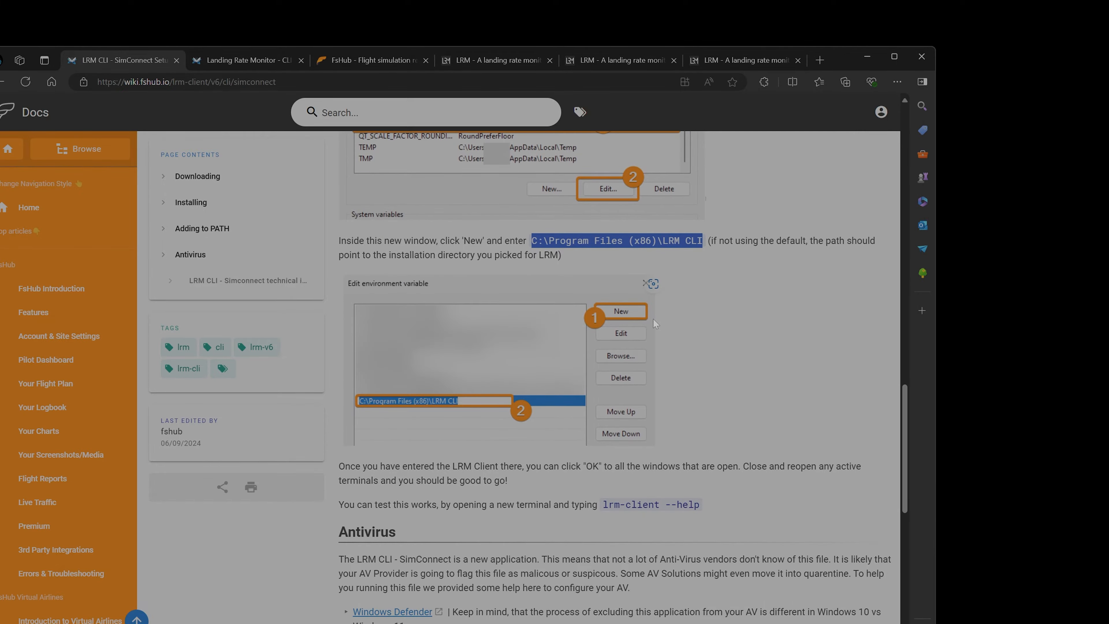
pyautogui.scroll(-3, 322, 466)
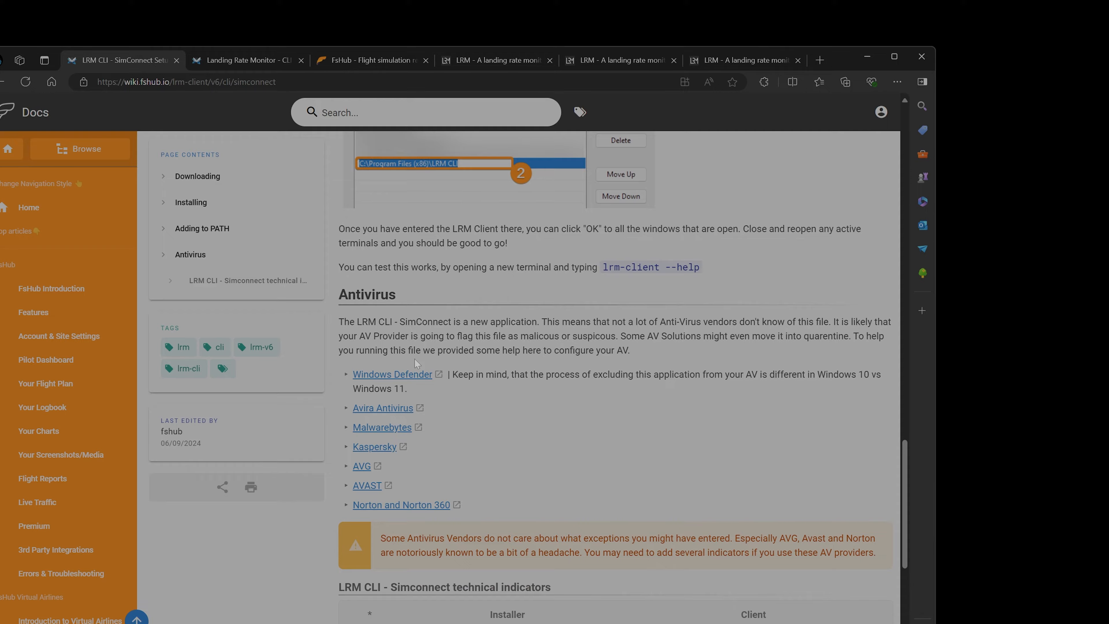
pyautogui.scroll(-2, 416, 362)
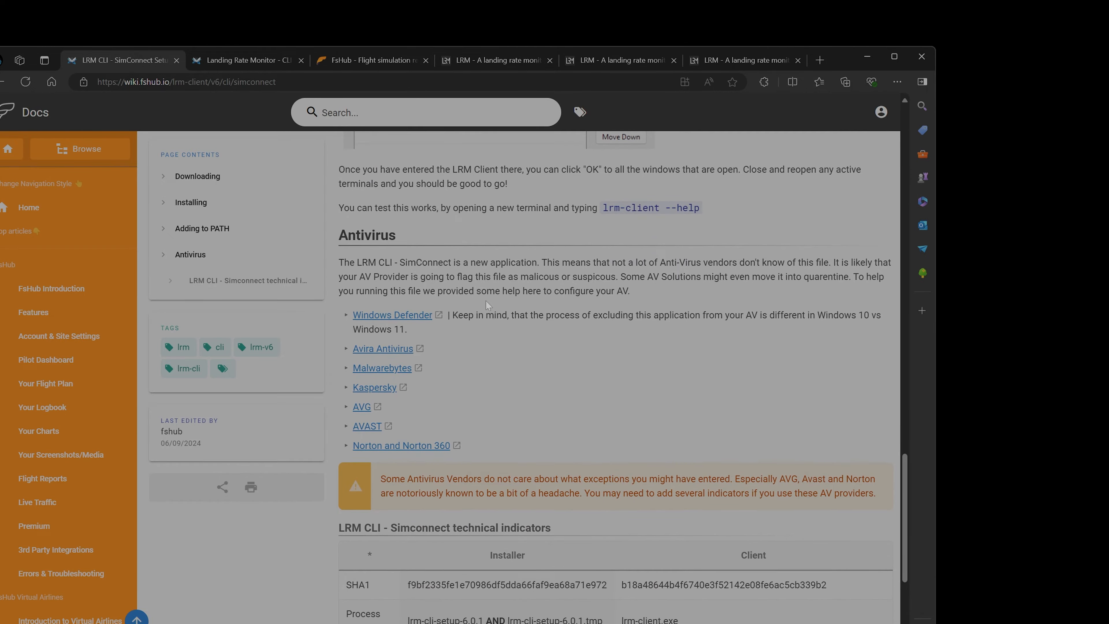
pyautogui.scroll(-5, 616, 377)
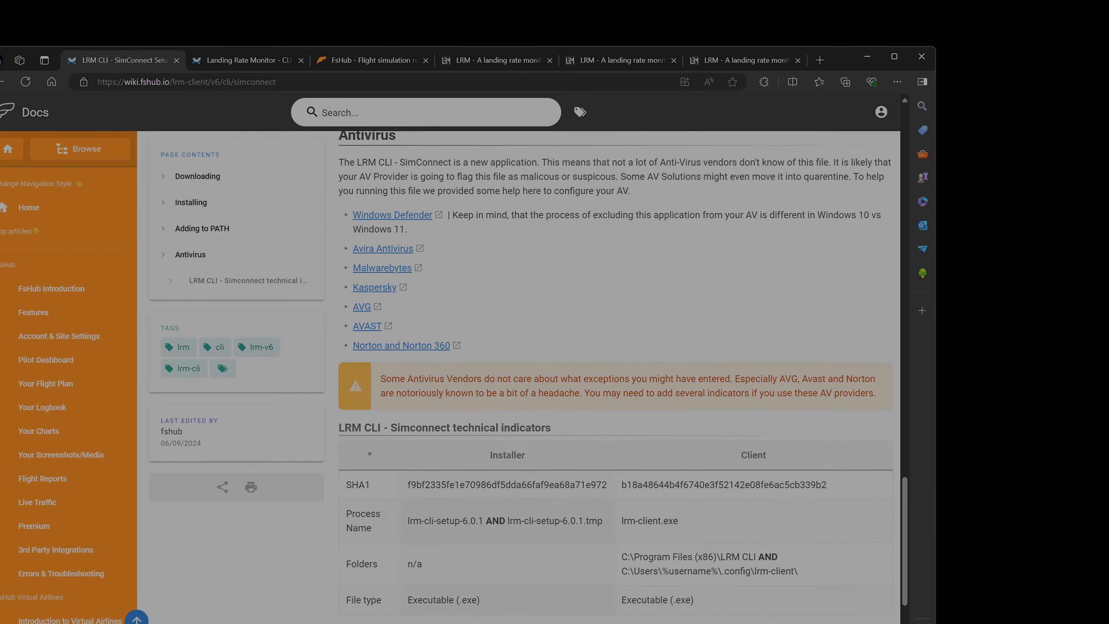
pyautogui.scroll(1, 623, 377)
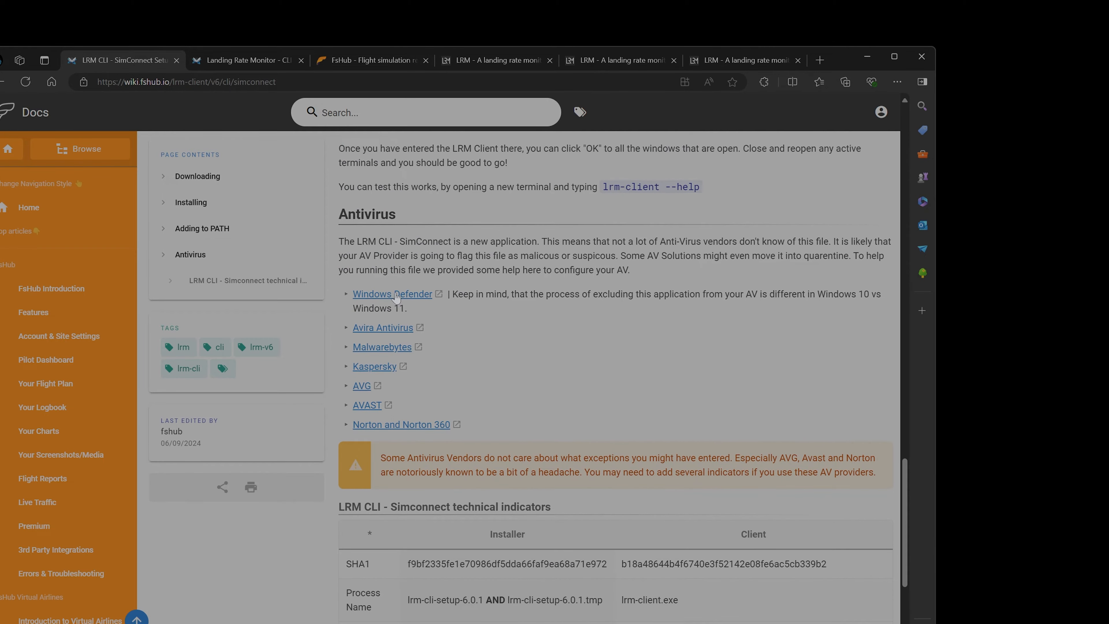
# Step: Switch to the CLI Introduction page and select the Windows path of client.conf in its Configuration section
pyautogui.moveTo(234, 63)
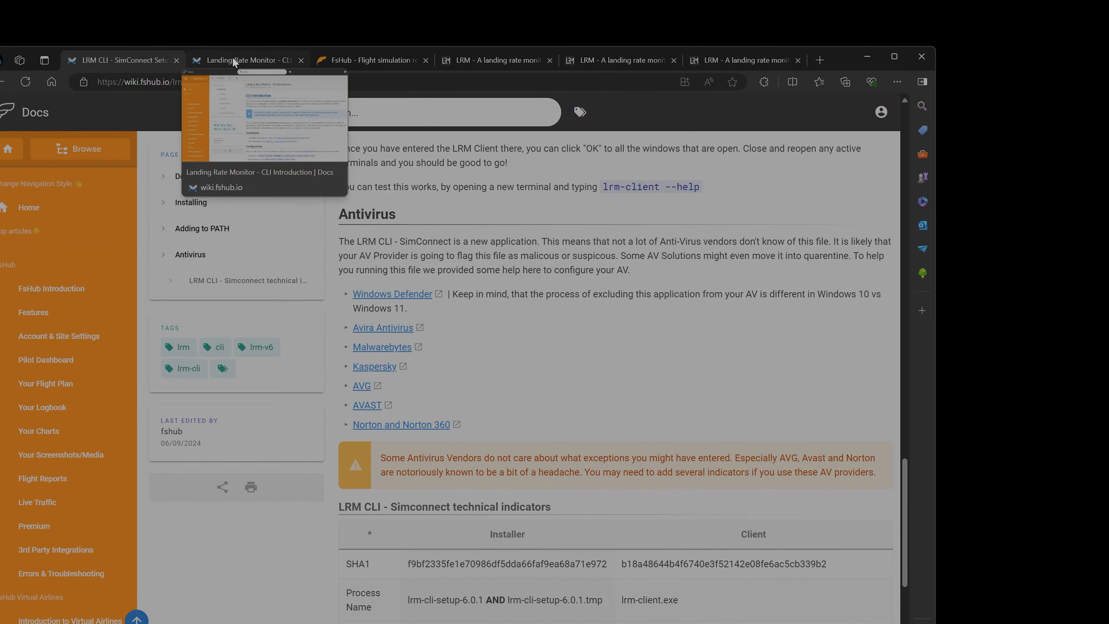
pyautogui.click(233, 58)
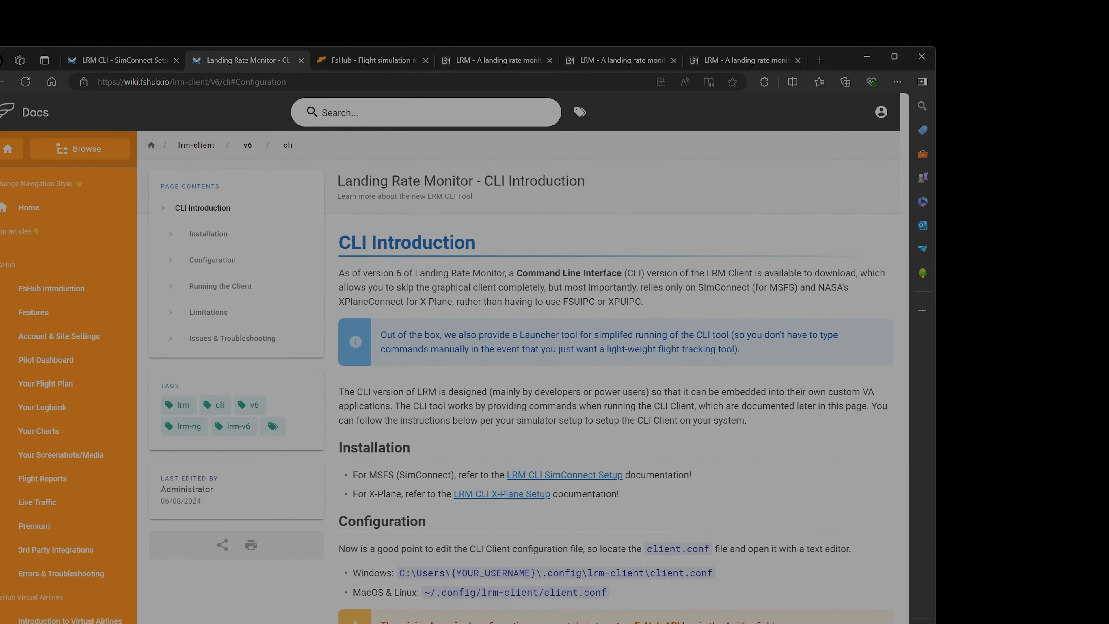
pyautogui.scroll(-5, 616, 376)
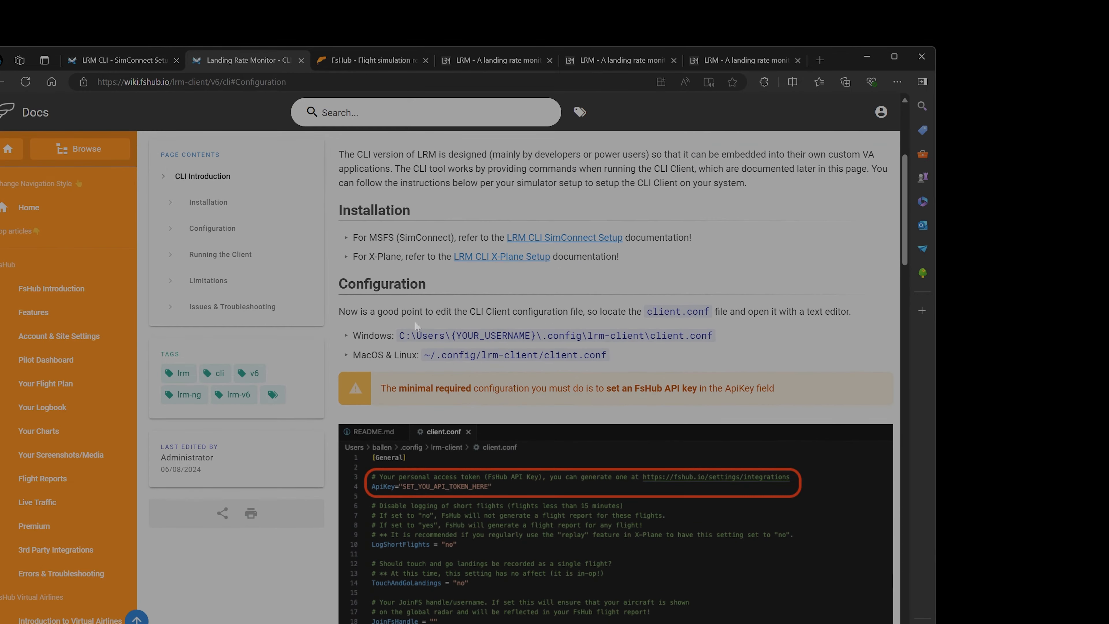
pyautogui.moveTo(399, 336); pyautogui.dragTo(714, 338)
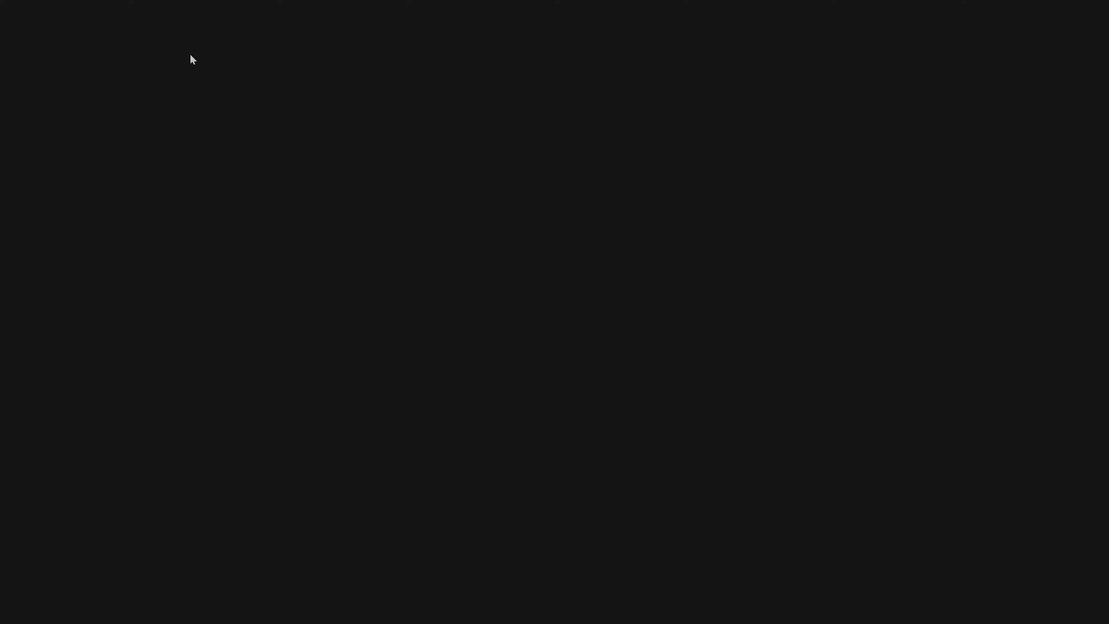
# Step: Go to the .config\lrm-client folder inside the user's profile folder in File Explorer and open client.conf
pyautogui.write('C:\\')
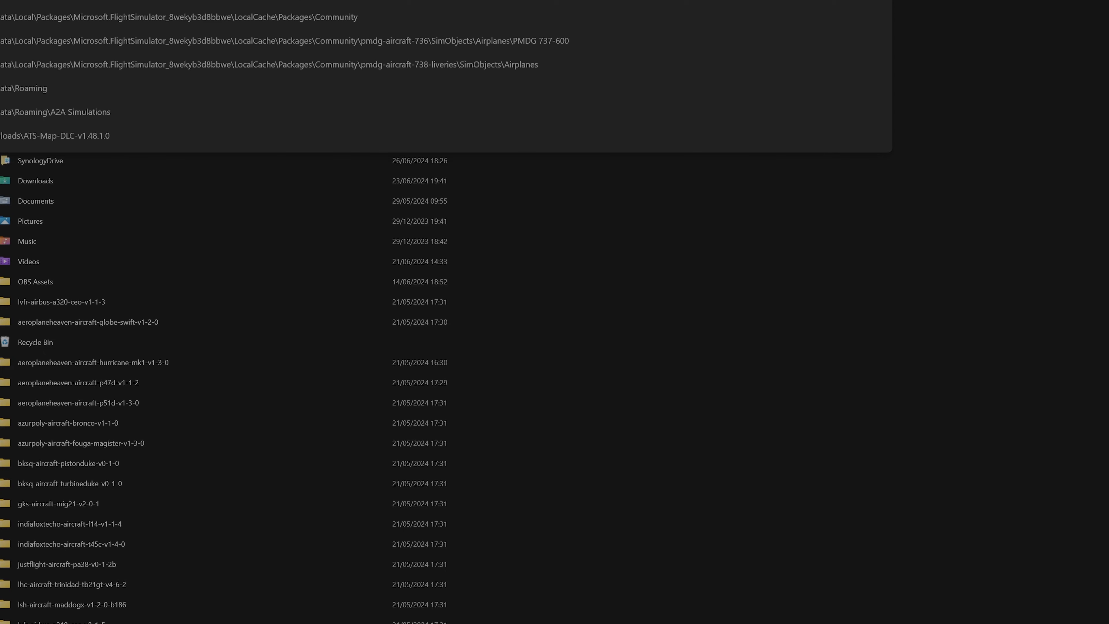
pyautogui.write('Users\\')
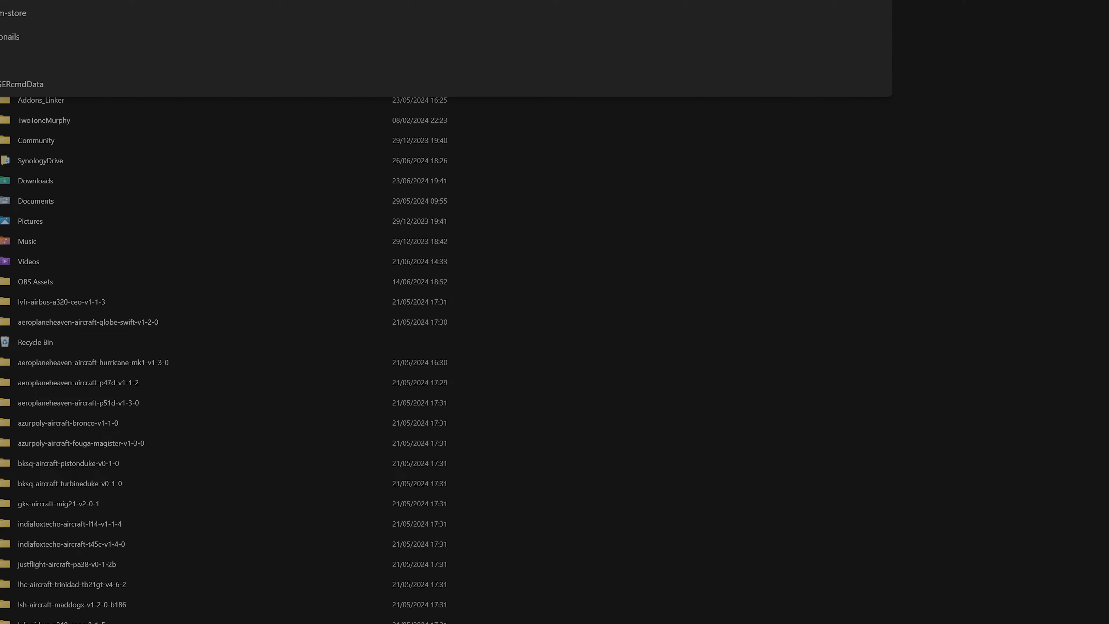
pyautogui.press('Return')
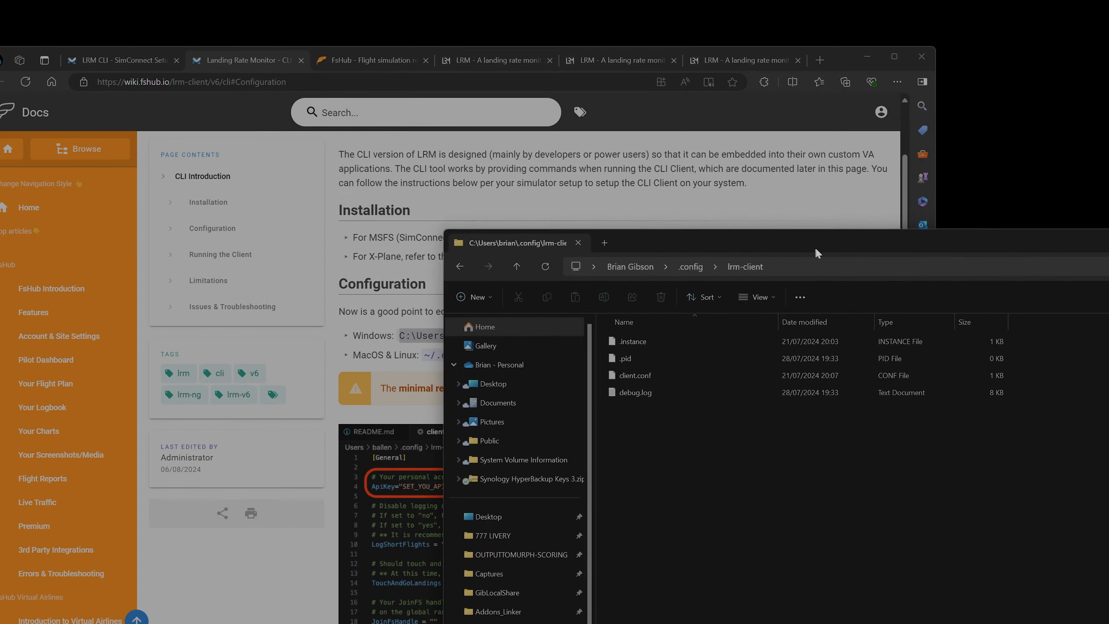
pyautogui.moveTo(818, 254); pyautogui.dragTo(942, 272)
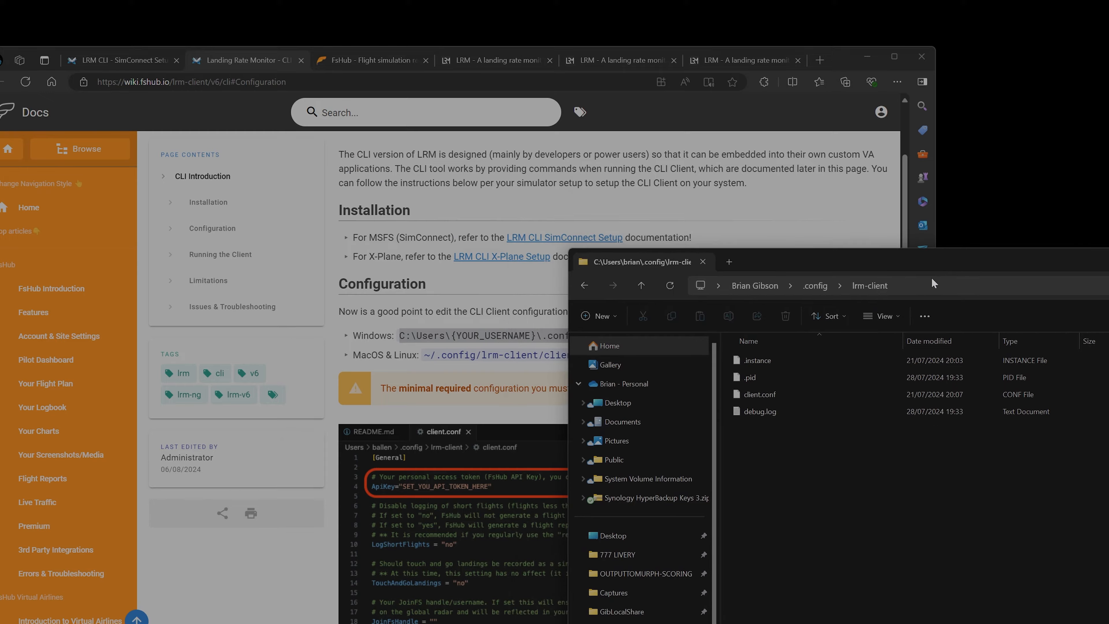
pyautogui.click(770, 395)
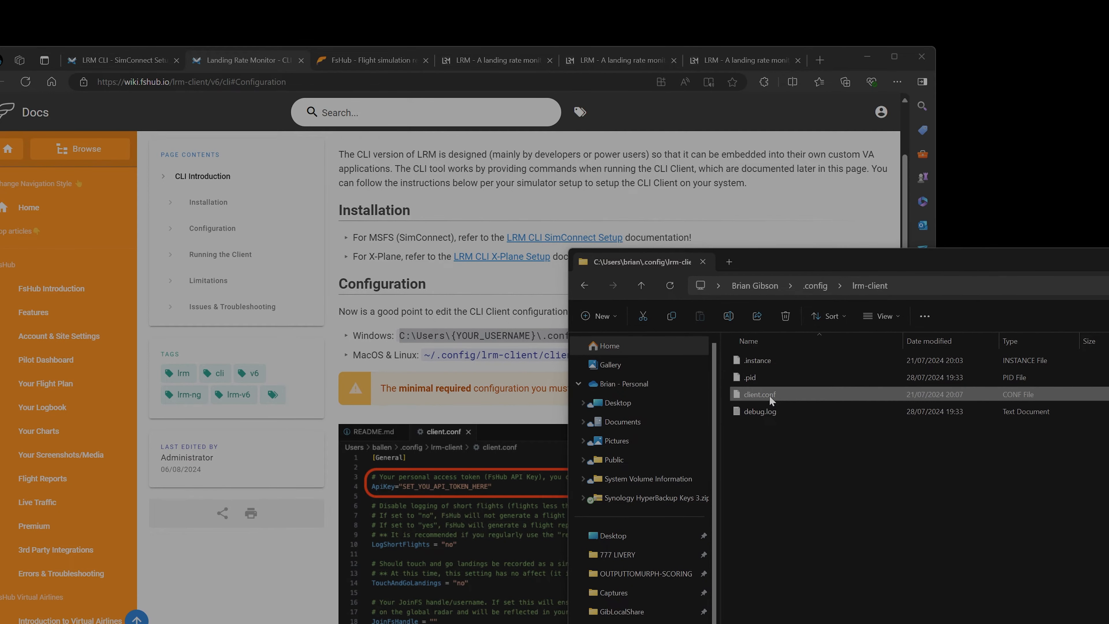
pyautogui.doubleClick(769, 396)
# Step: Examine the ApiKey line in client.conf, where the FsHub personal access token goes
pyautogui.doubleClick(491, 211)
pyautogui.click(370, 226)
pyautogui.moveTo(317, 206); pyautogui.dragTo(603, 207)
pyautogui.click(594, 226)
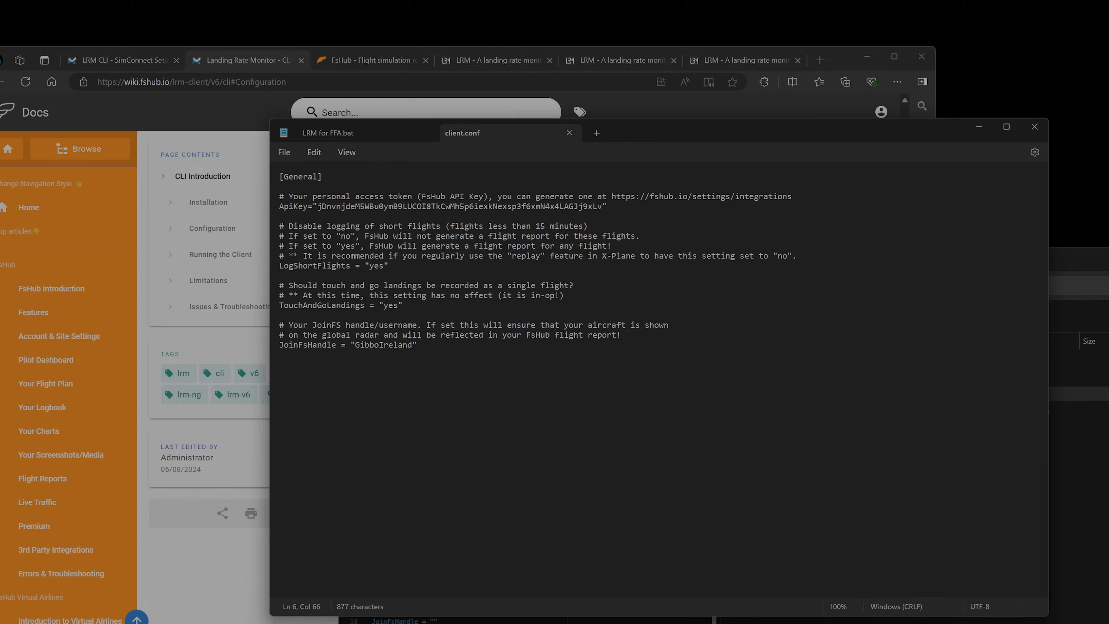
# Step: Review the LogShortFlights, TouchAndGoLandings and JoinFsHandle values in client.conf
pyautogui.moveTo(298, 265); pyautogui.dragTo(411, 276)
pyautogui.click(361, 287)
pyautogui.doubleClick(376, 266)
pyautogui.doubleClick(390, 305)
pyautogui.doubleClick(383, 346)
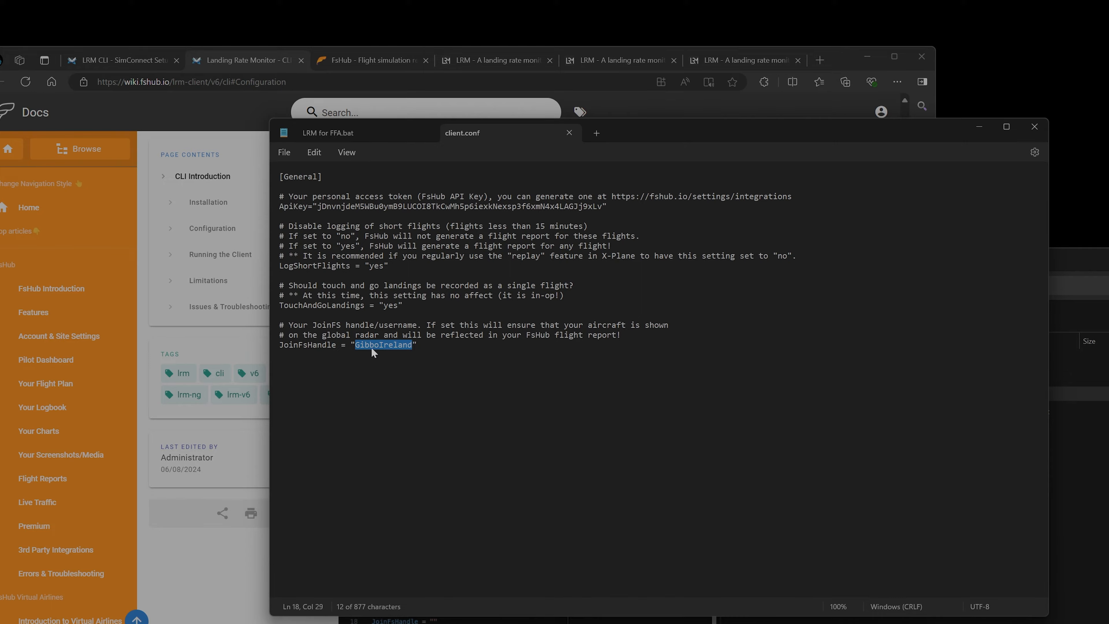
pyautogui.doubleClick(390, 313)
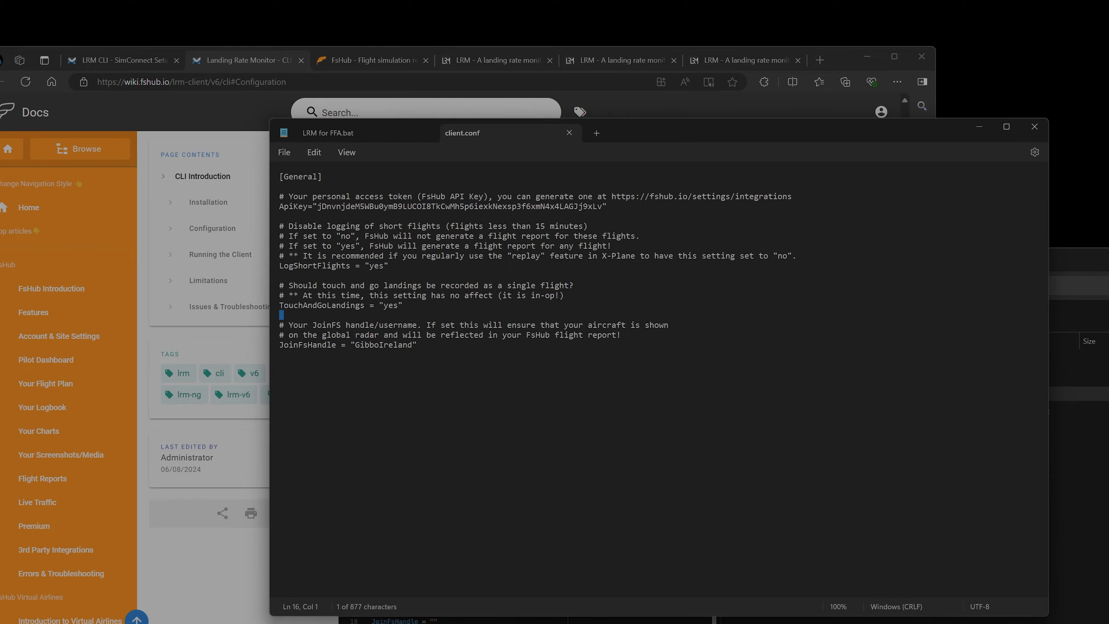
pyautogui.doubleClick(378, 267)
pyautogui.doubleClick(390, 307)
pyautogui.doubleClick(389, 349)
pyautogui.click(481, 367)
# Step: Open the Settings > Integrations link from the guide in a new tab and log in to FsHub to reach the personal access tokens
pyautogui.doubleClick(460, 206)
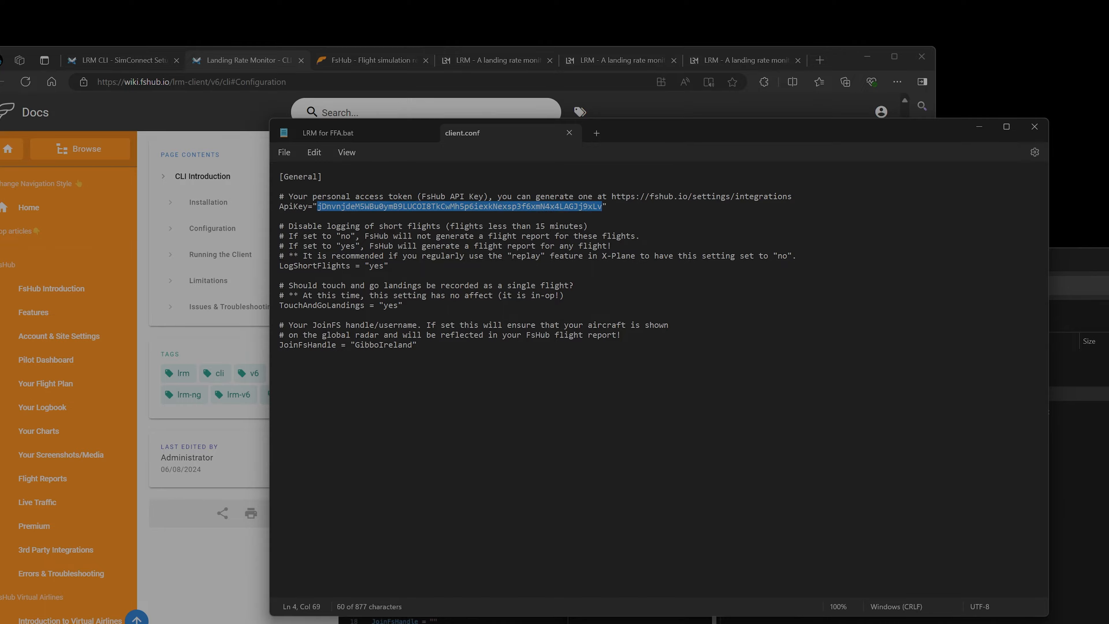
pyautogui.click(198, 564)
pyautogui.scroll(-5, 546, 446)
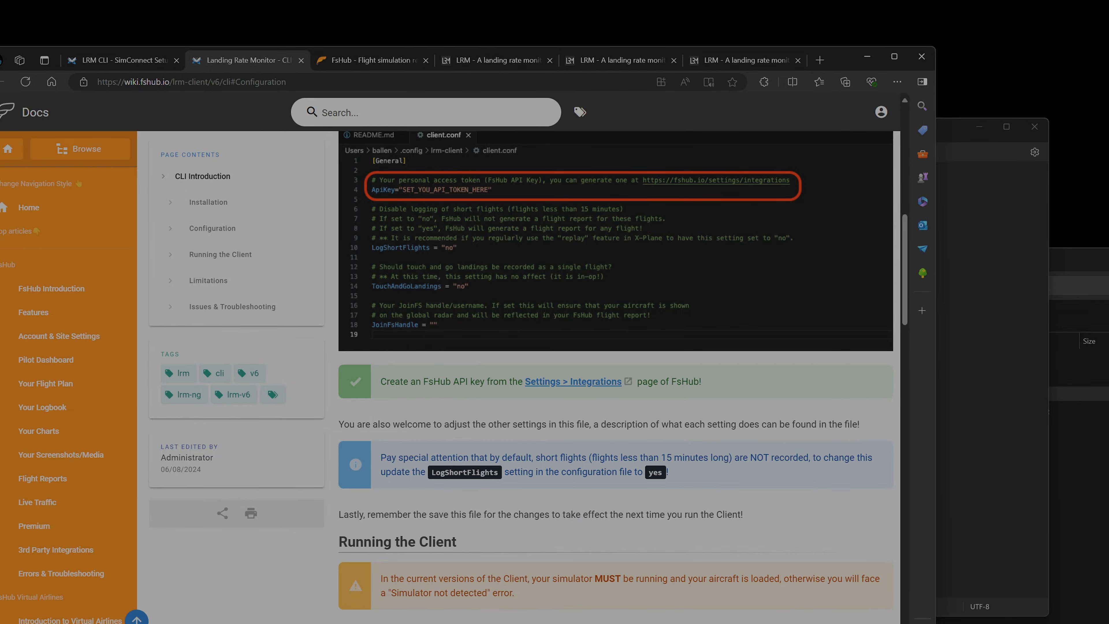
pyautogui.rightClick(539, 387)
pyautogui.click(571, 396)
pyautogui.click(331, 65)
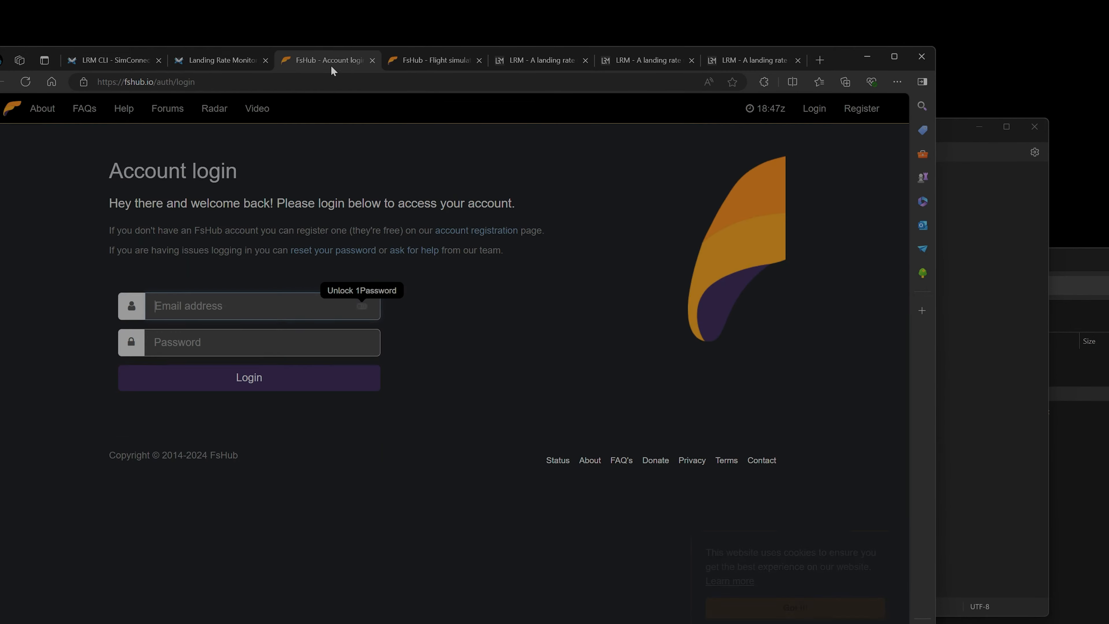
pyautogui.click(265, 378)
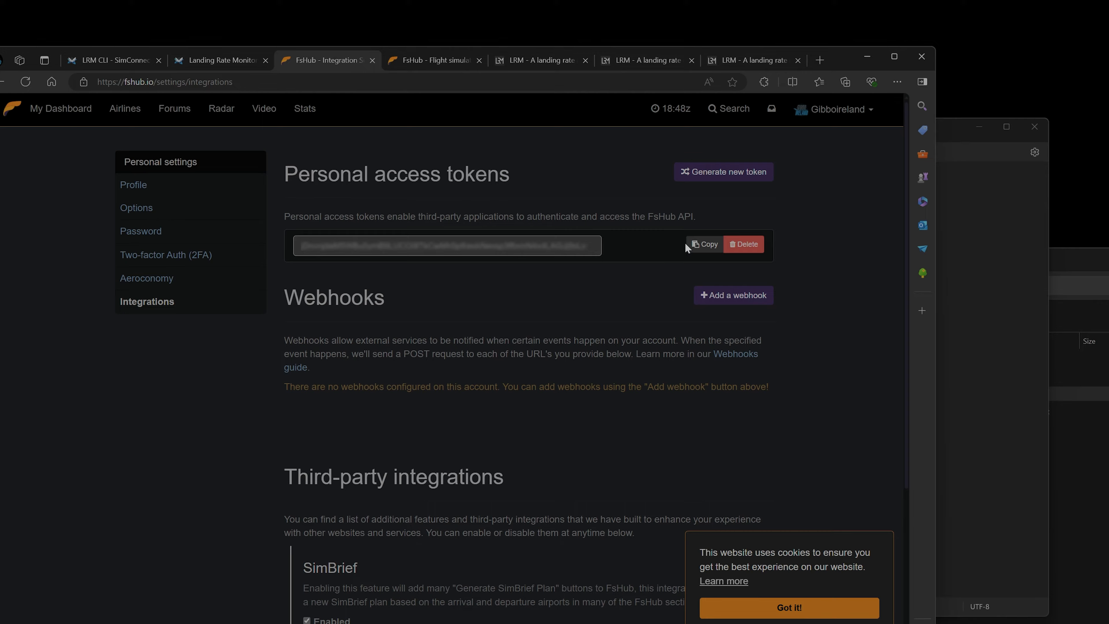
# Step: Return to client.conf, check where the API key goes, save the file and close the editor
pyautogui.click(969, 280)
pyautogui.moveTo(583, 210); pyautogui.dragTo(350, 210)
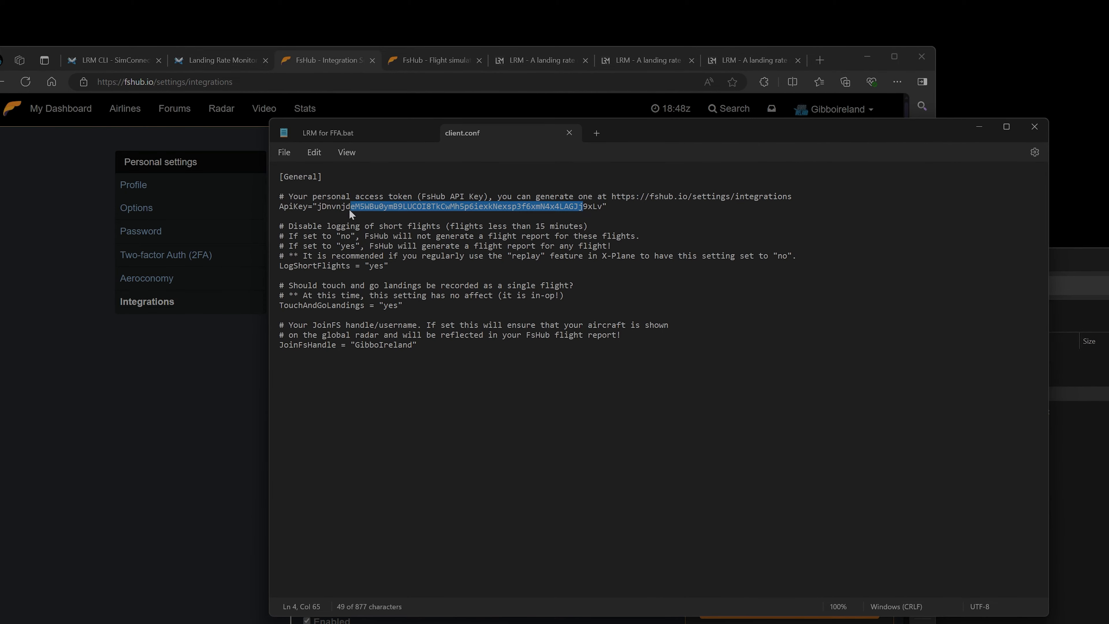
pyautogui.click(290, 158)
pyautogui.click(296, 234)
pyautogui.click(1033, 128)
# Step: Return to the CLI Introduction page and read the "Running the Client" section with the lrm-client command options
pyautogui.click(103, 61)
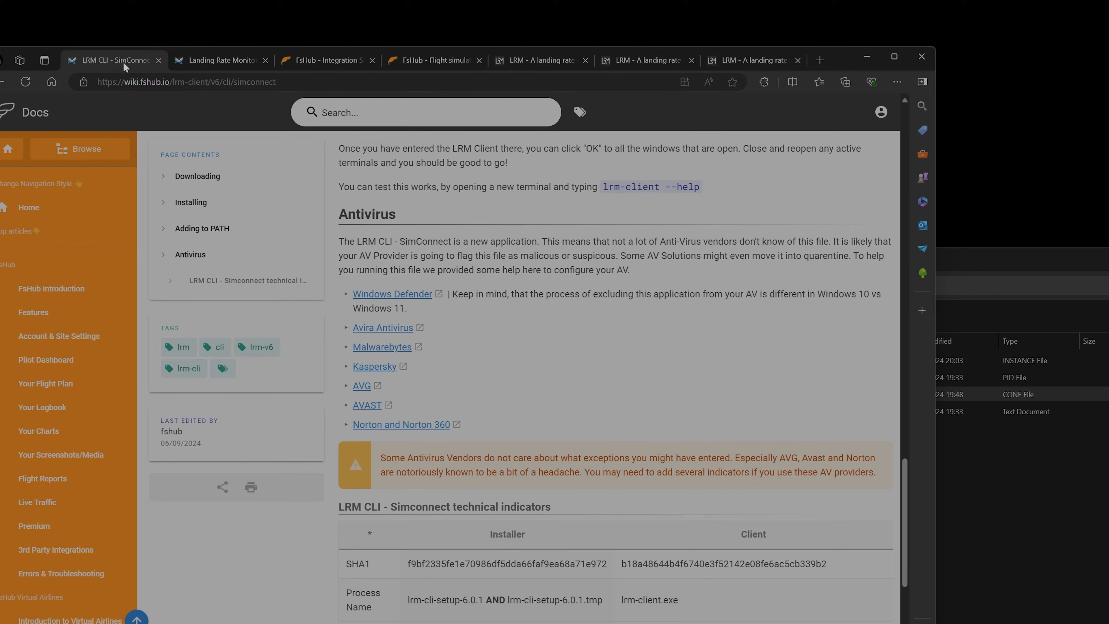
pyautogui.click(206, 62)
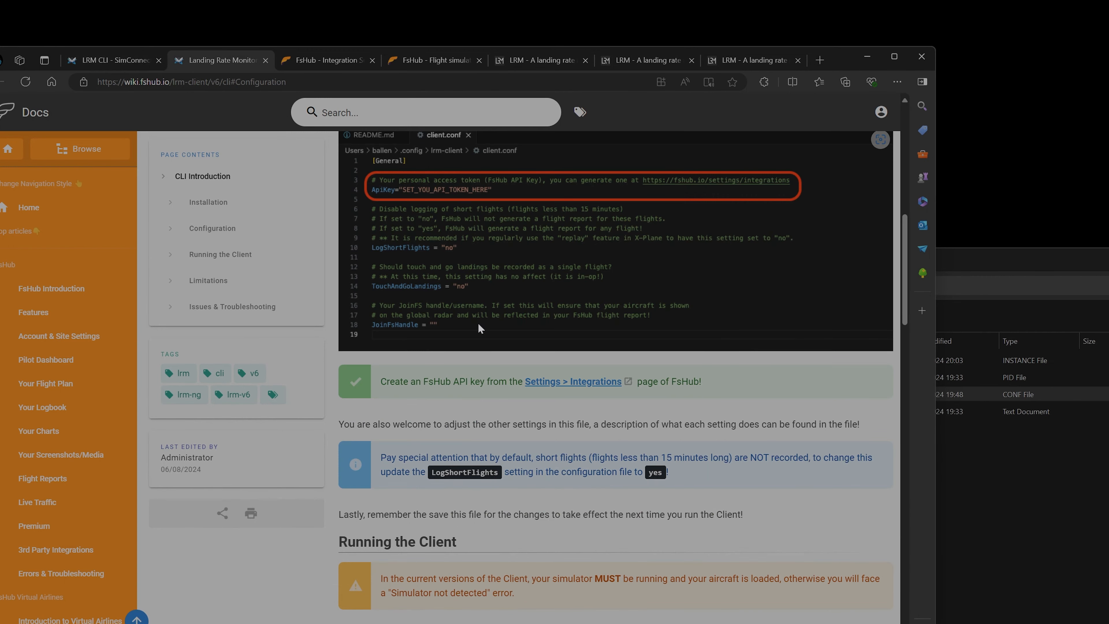
pyautogui.scroll(-8, 490, 330)
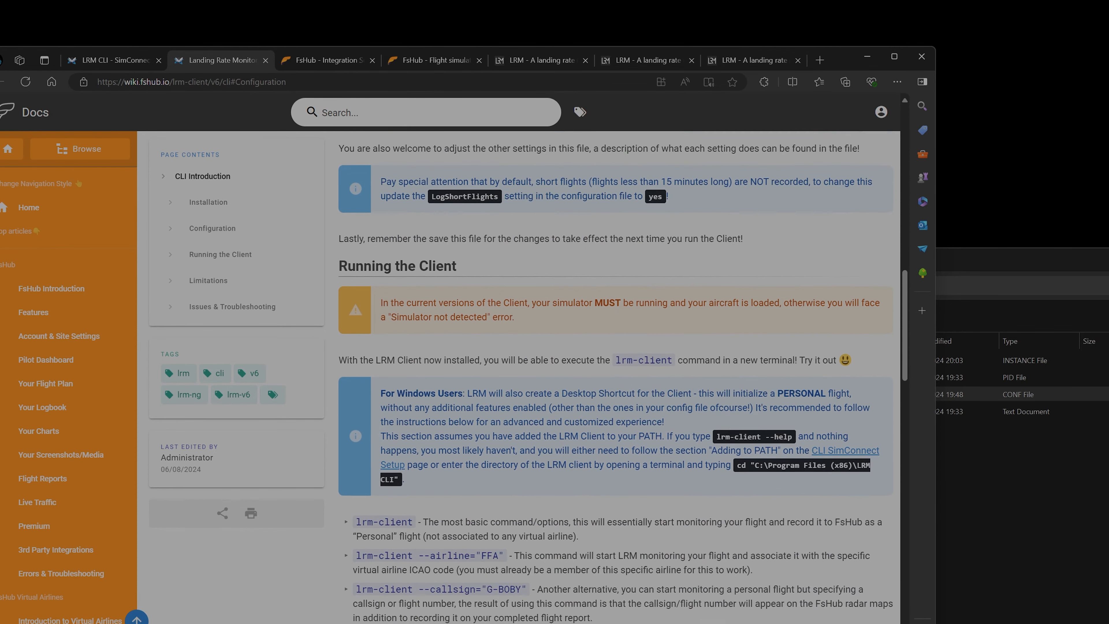
pyautogui.scroll(-3, 491, 325)
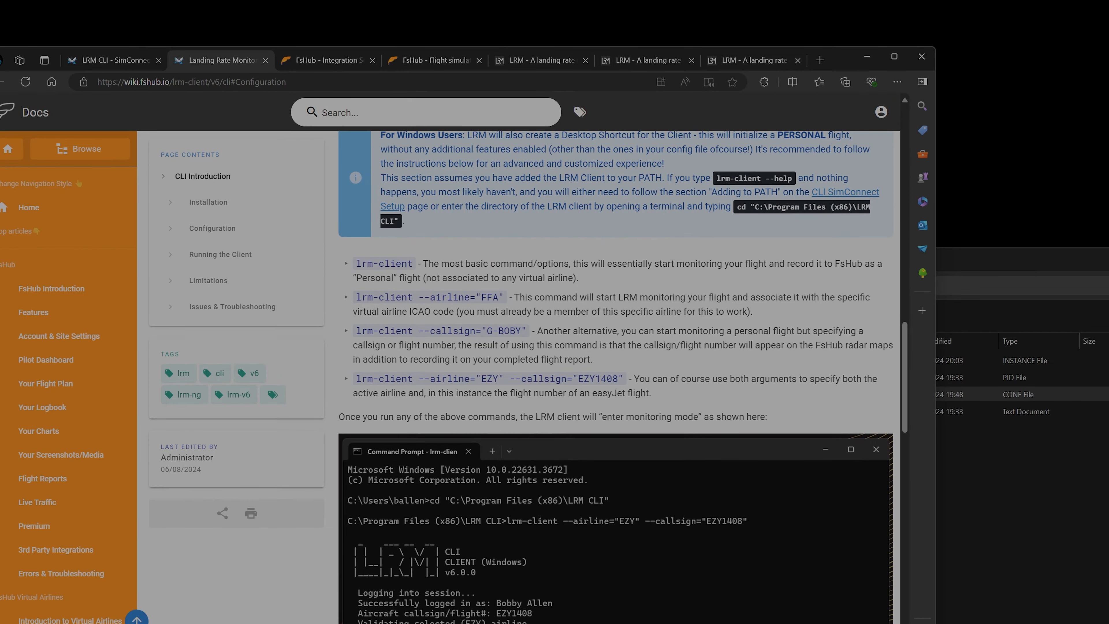
# Step: Search Windows for "lrm", start the LRM CLI Launcher and move its window into full view
pyautogui.press('super')
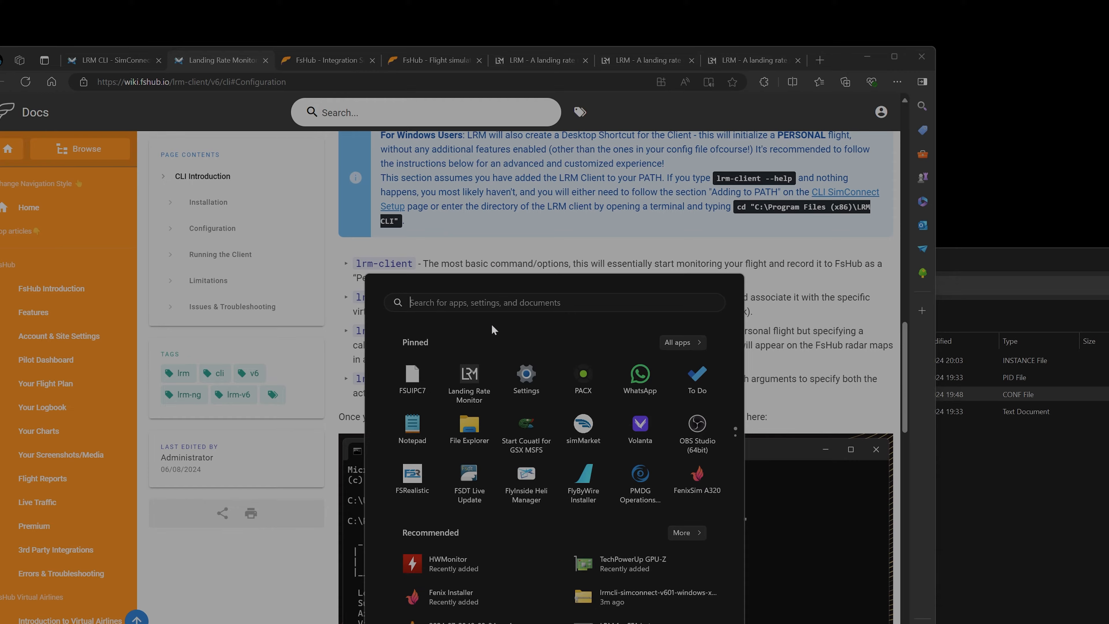
pyautogui.write('lrm')
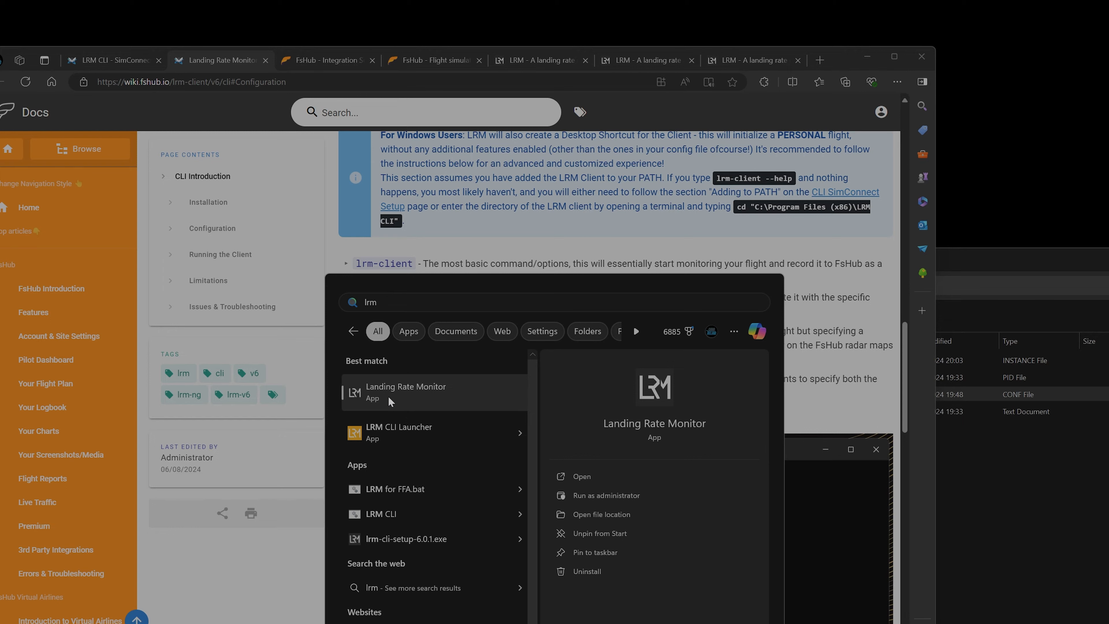
pyautogui.click(399, 431)
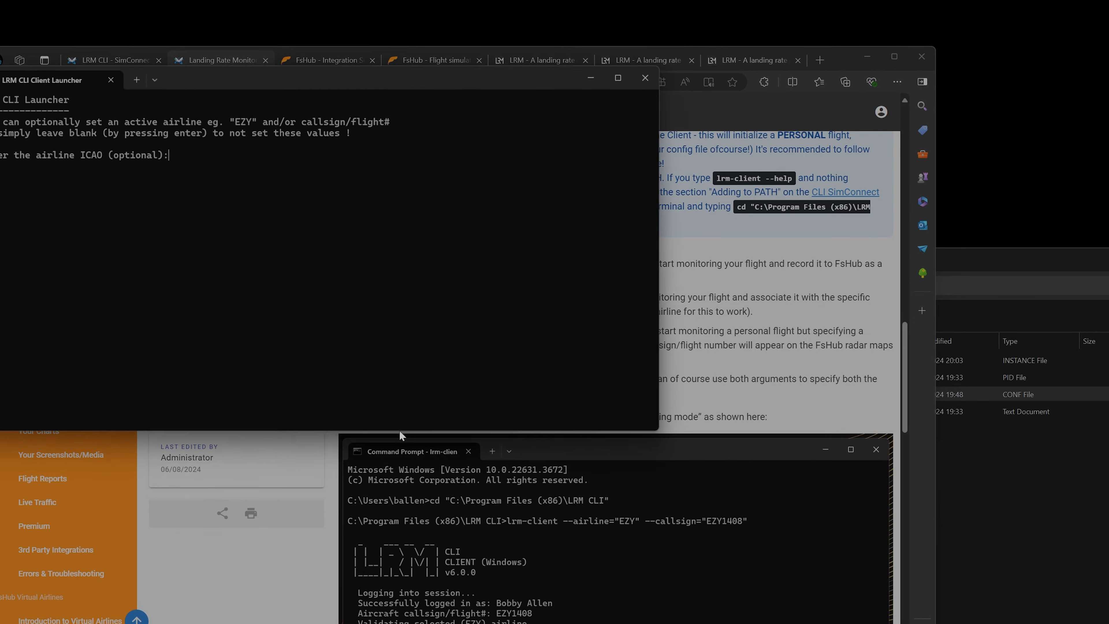
pyautogui.moveTo(355, 72); pyautogui.dragTo(564, 170)
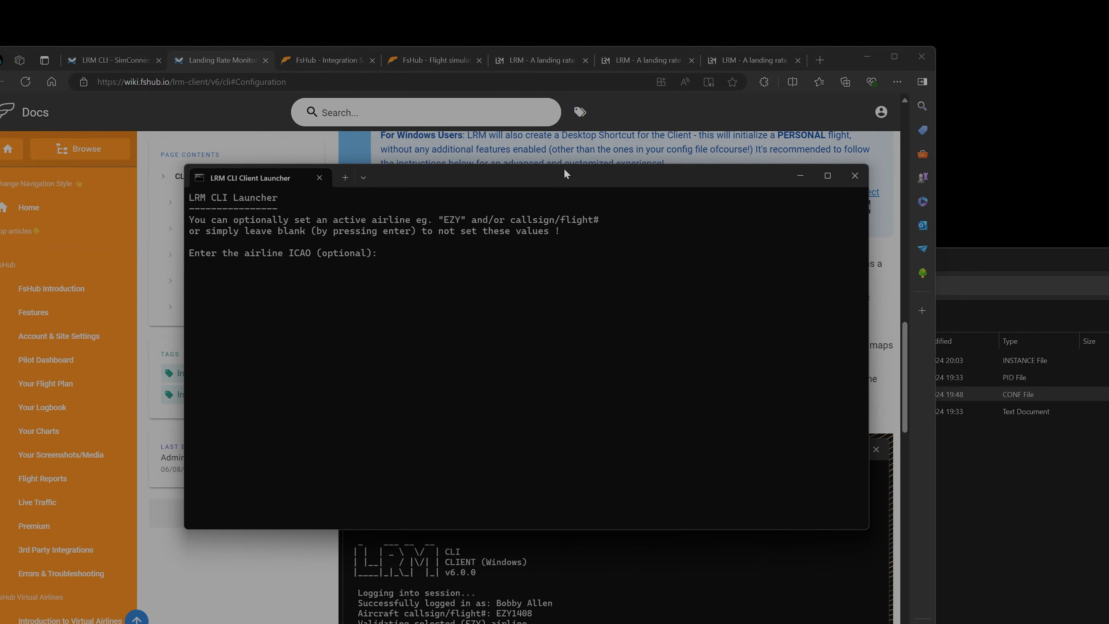
# Step: Launch the LRM client with airline ICAO FFA and callsign FFA611, then close the launcher window
pyautogui.write('FFA')
pyautogui.press('Return')
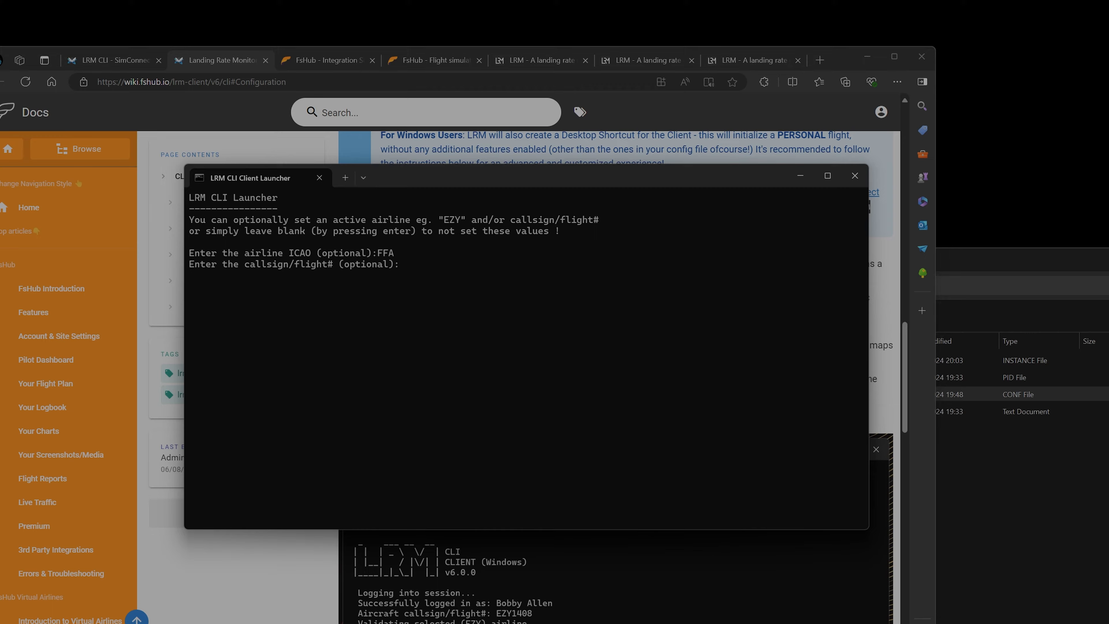
pyautogui.write('FFA611')
pyautogui.press('Return')
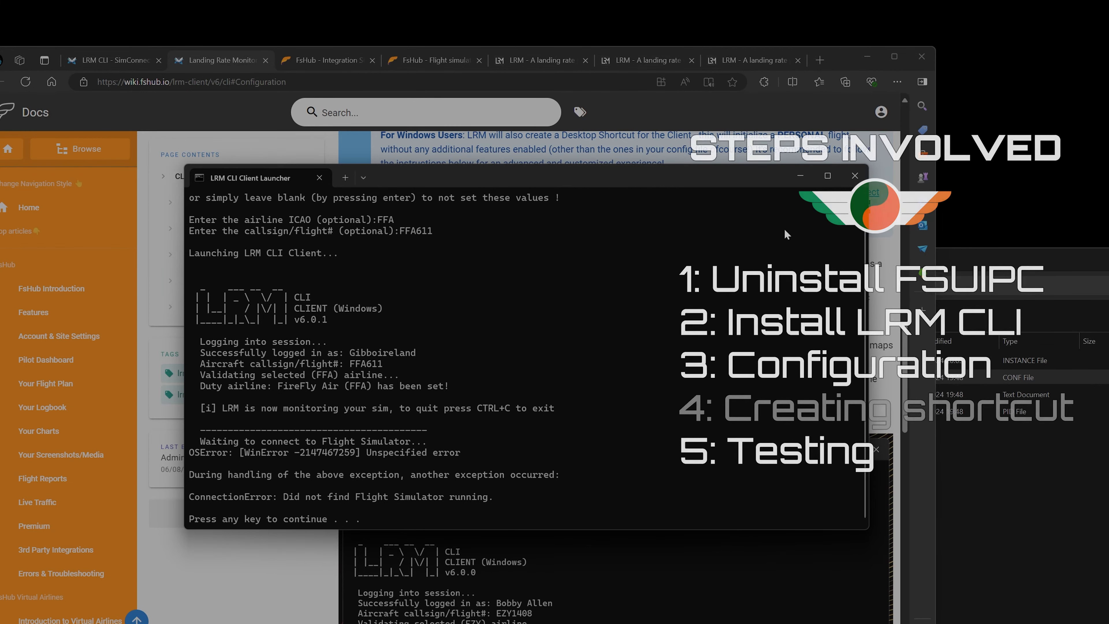
pyautogui.click(855, 177)
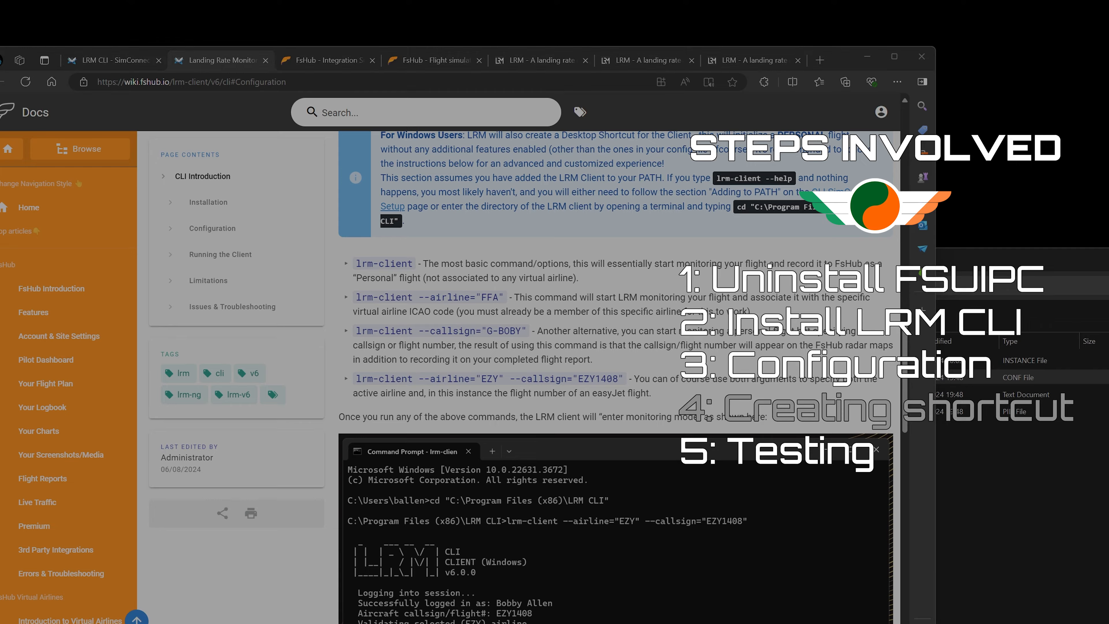
# Step: Switch to the File Explorer window, open the Desktop folder and move the window fully into view
pyautogui.hotkey('alt', 'Tab')
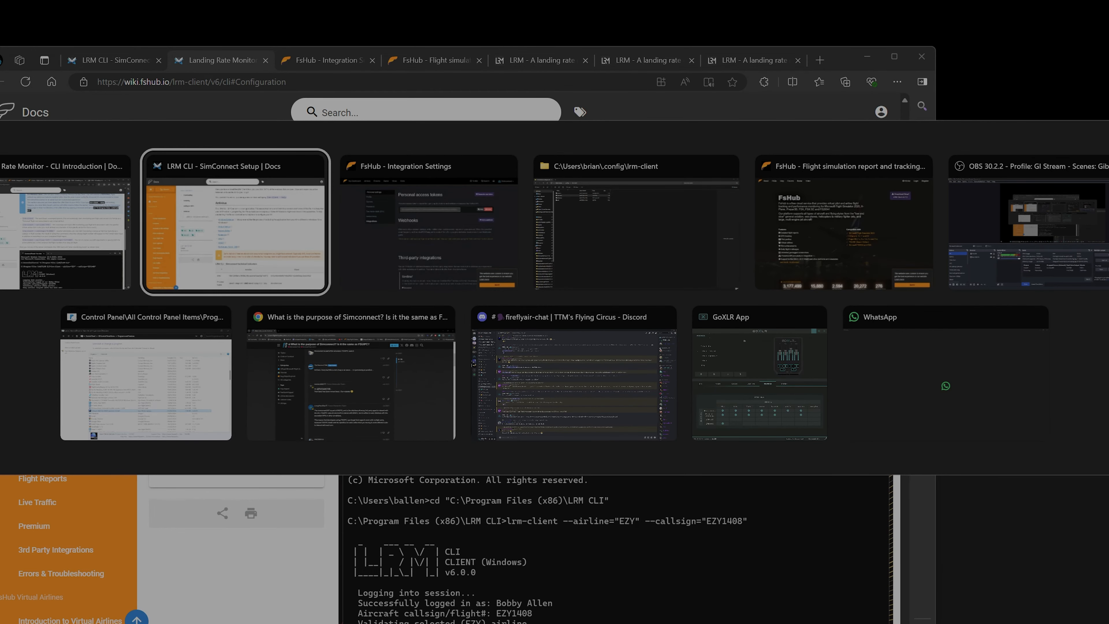
pyautogui.hotkey('alt', 'Tab')
pyautogui.hotkey('alt', 'Tab')
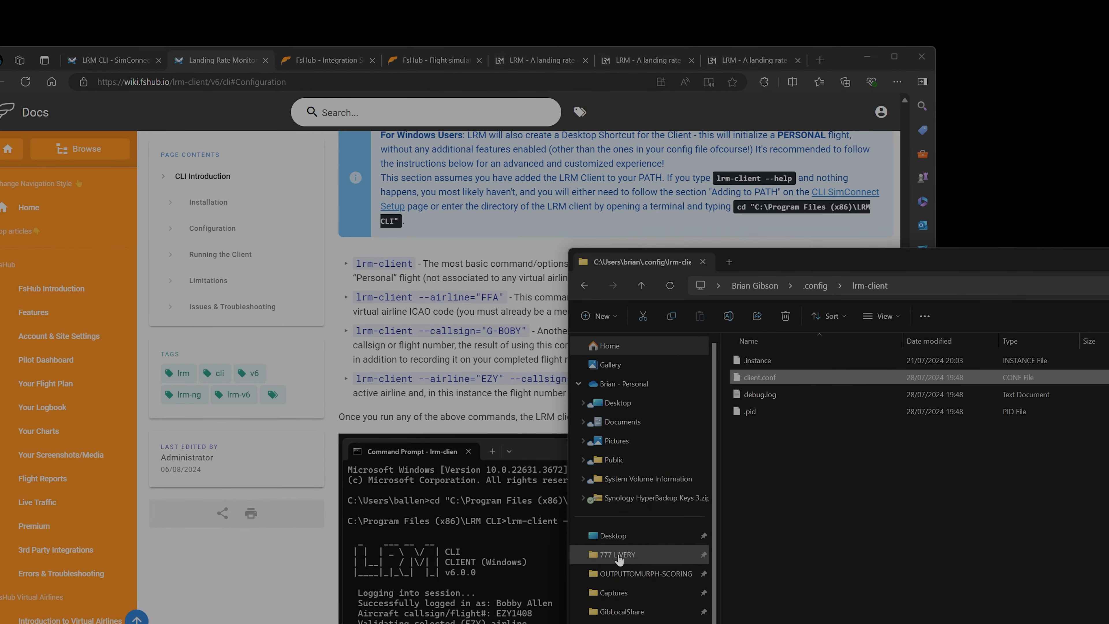
pyautogui.click(613, 536)
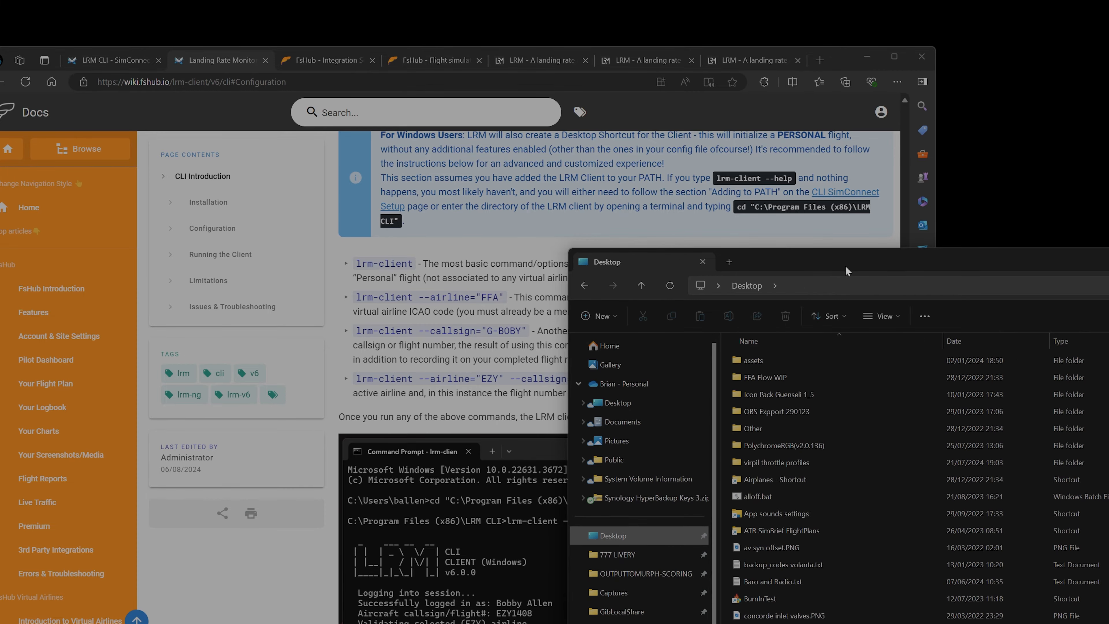
pyautogui.moveTo(845, 265); pyautogui.dragTo(662, 70)
# Step: Open the Desktop batch file LRM for FFA.bat for editing and enlarge its text
pyautogui.scroll(-7, 609, 501)
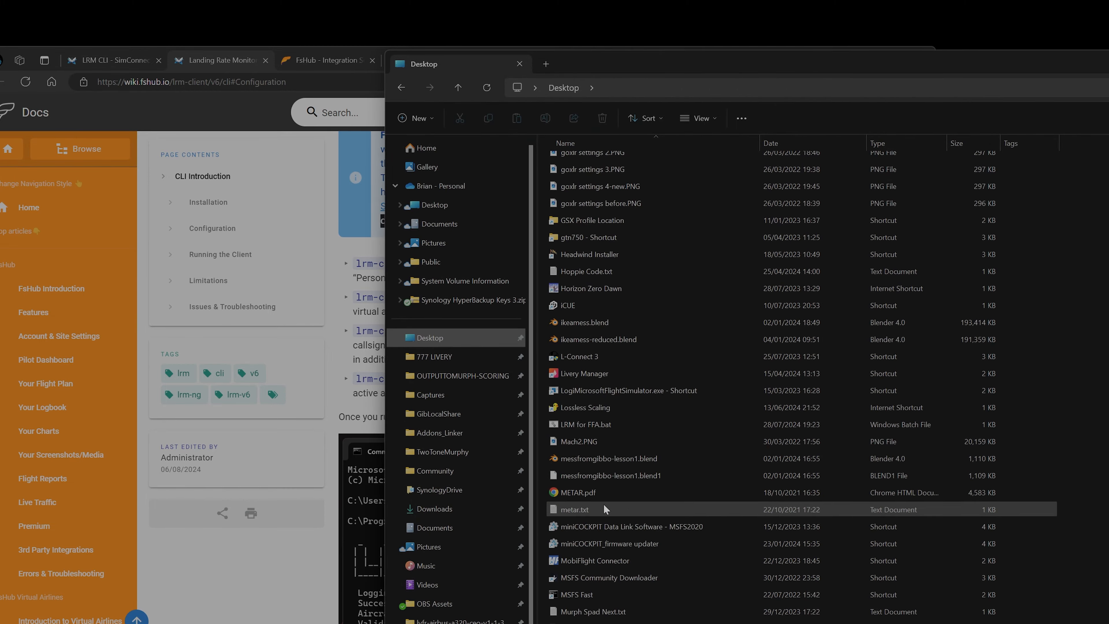
pyautogui.click(576, 423)
pyautogui.rightClick(576, 424)
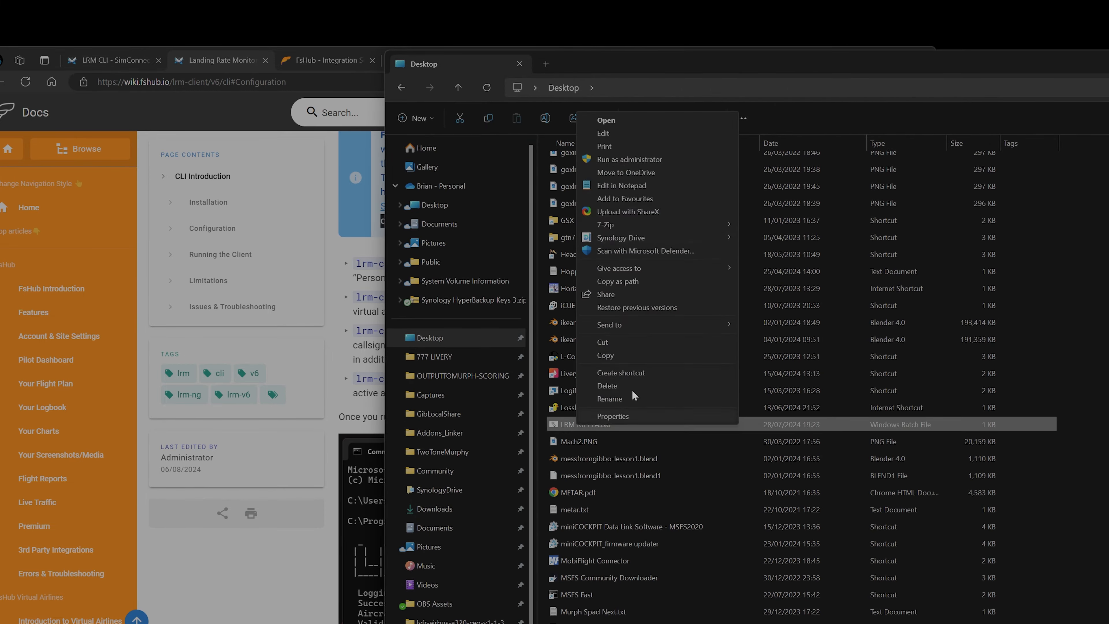
pyautogui.click(629, 134)
pyautogui.scroll(18, 657, 301)
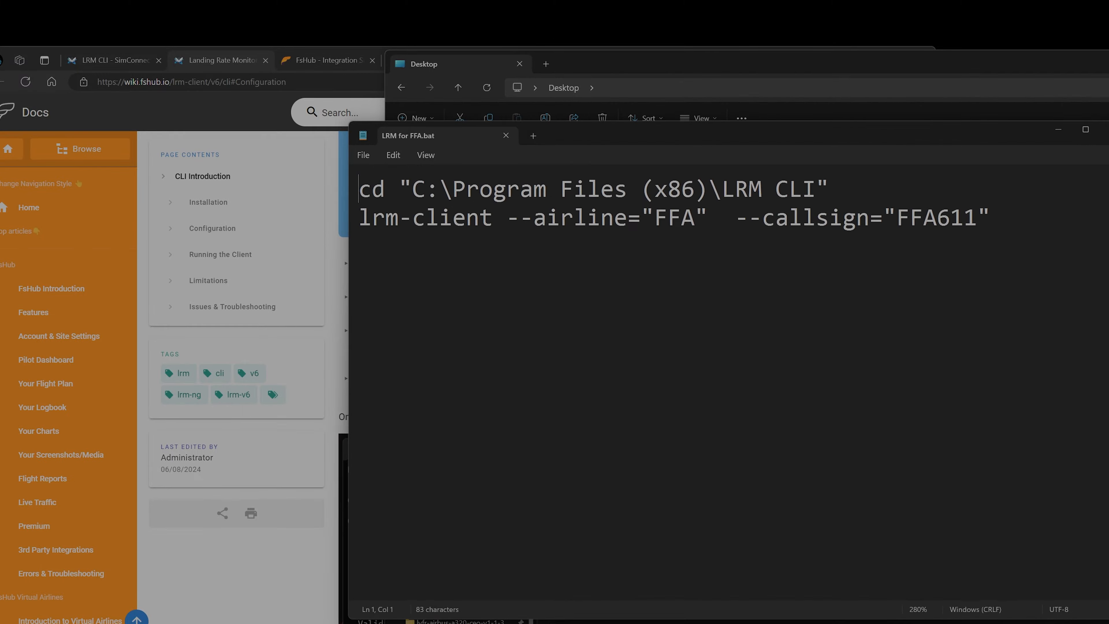
# Step: Examine the batch file's LRM CLI folder path, lrm-client command, and airline and callsign values
pyautogui.moveTo(400, 189); pyautogui.dragTo(493, 219)
pyautogui.click(347, 190)
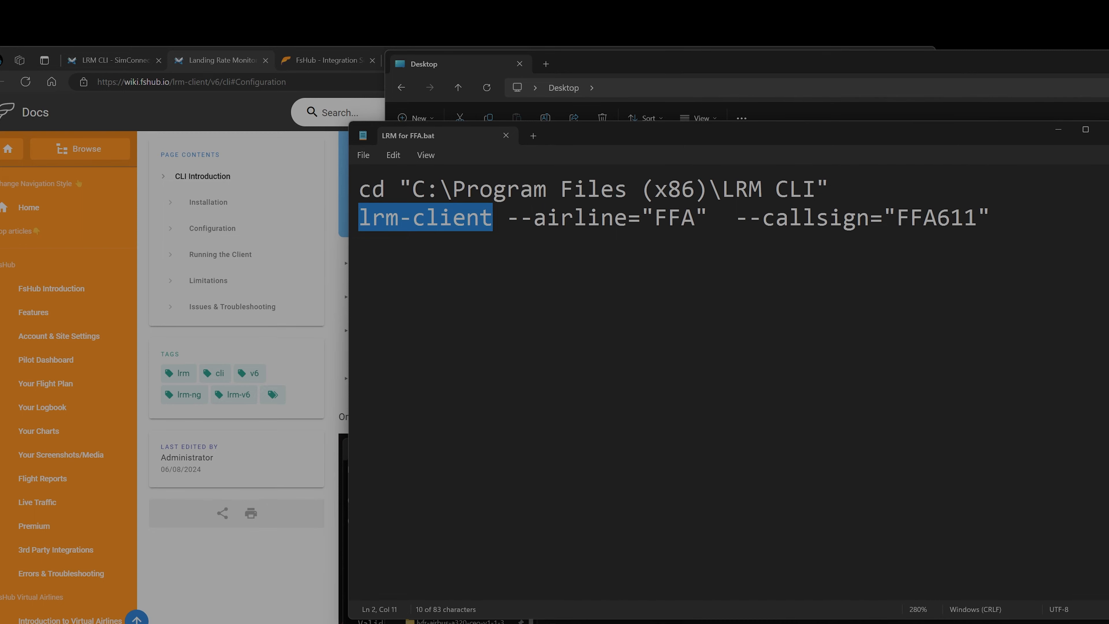
pyautogui.click(493, 219)
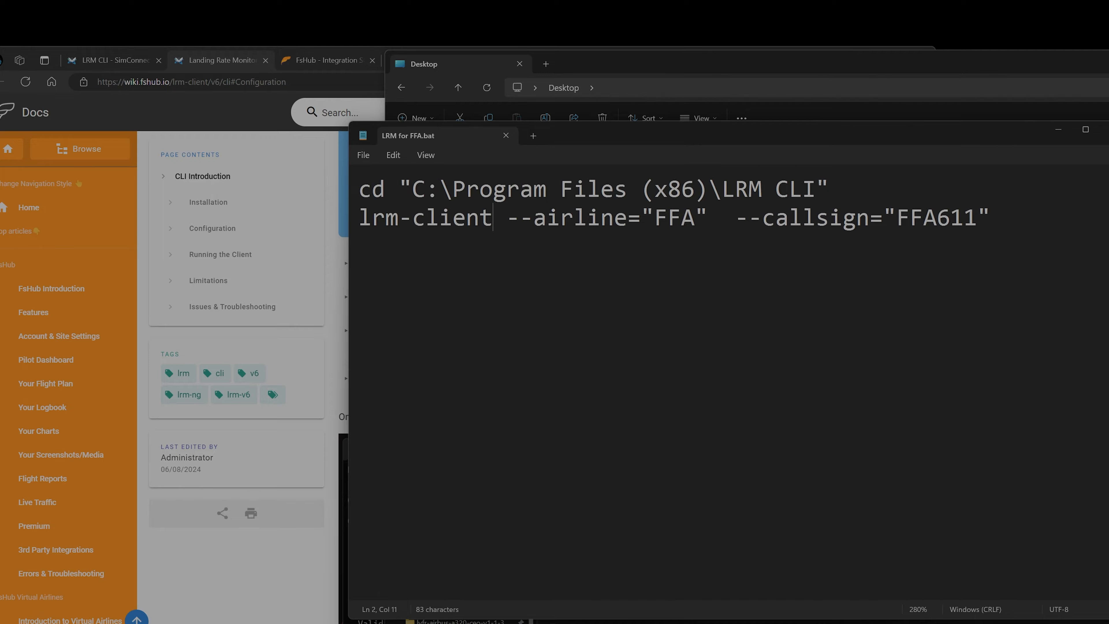
pyautogui.press('End')
pyautogui.doubleClick(680, 218)
pyautogui.doubleClick(937, 217)
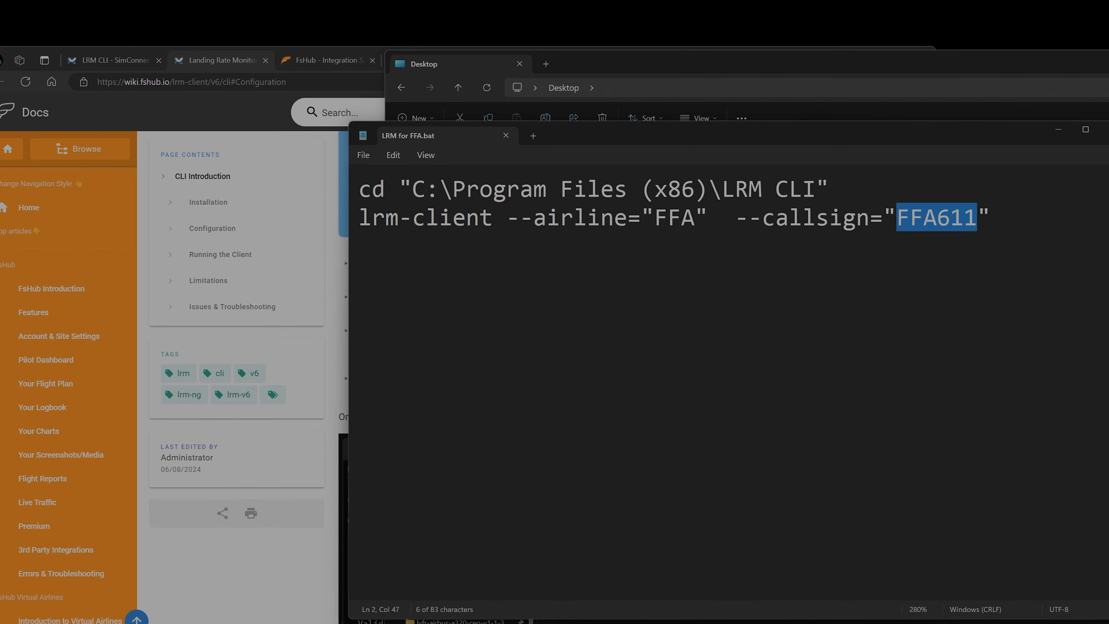
# Step: Reset the text zoom to 100%, close the editor and select LRM for FFA.bat on the Desktop
pyautogui.hotkey('ctrl', '-')
pyautogui.hotkey('ctrl', '-')
pyautogui.hotkey('ctrl', '-')
pyautogui.hotkey('ctrl', '-')
pyautogui.hotkey('ctrl', '-')
pyautogui.hotkey('ctrl', '-')
pyautogui.hotkey('ctrl', '-')
pyautogui.hotkey('ctrl', '-')
pyautogui.hotkey('ctrl', '-')
pyautogui.hotkey('ctrl', '-')
pyautogui.hotkey('ctrl', '-')
pyautogui.hotkey('ctrl', '-')
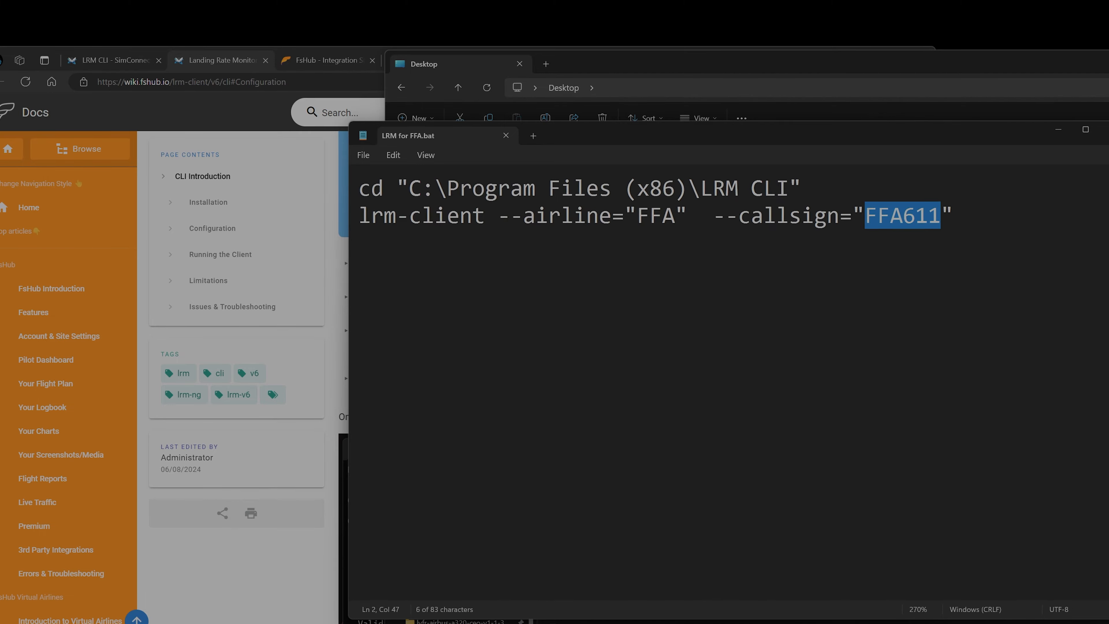
pyautogui.hotkey('ctrl', '-')
pyautogui.hotkey('ctrl', '-')
pyautogui.hotkey('ctrl', '-')
pyautogui.hotkey('ctrl', '-')
pyautogui.hotkey('ctrl', '-')
pyautogui.hotkey('ctrl', '-')
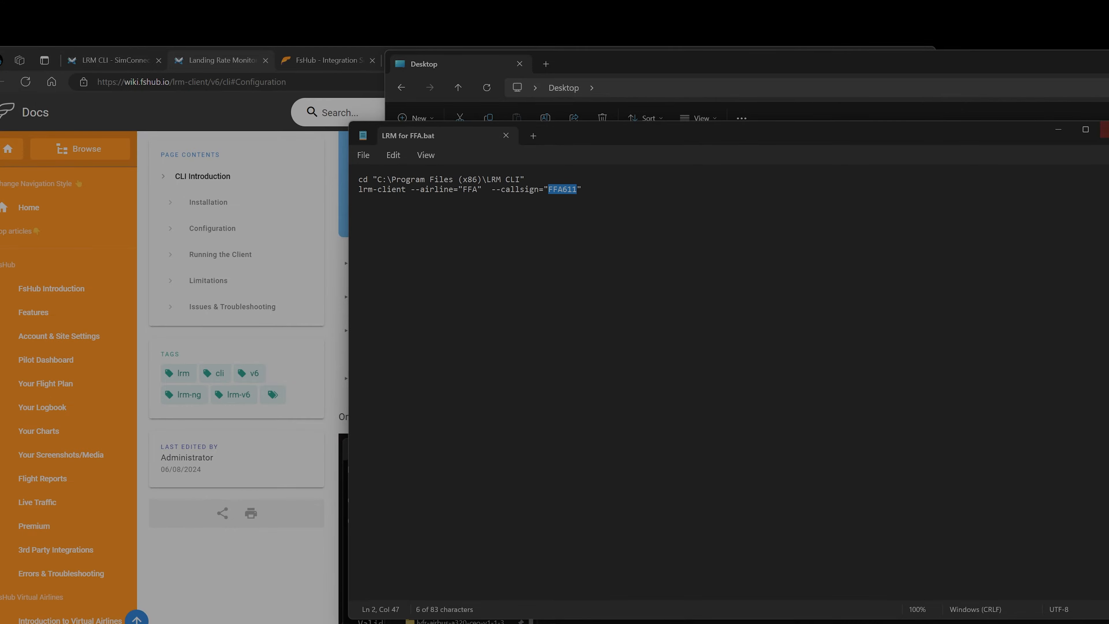
pyautogui.click(1105, 130)
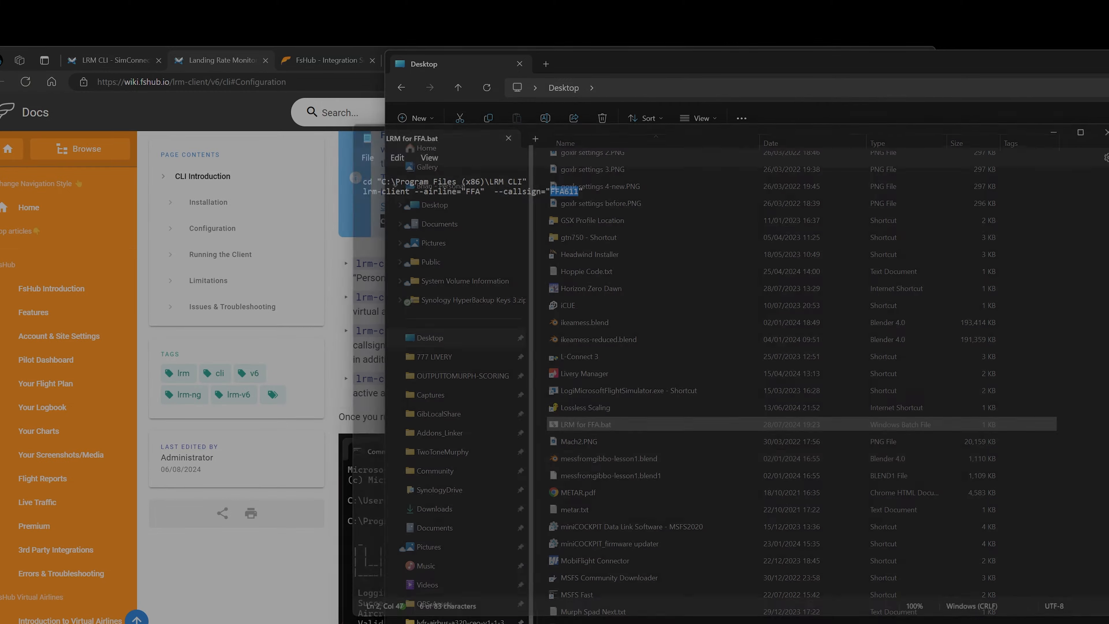
pyautogui.doubleClick(586, 424)
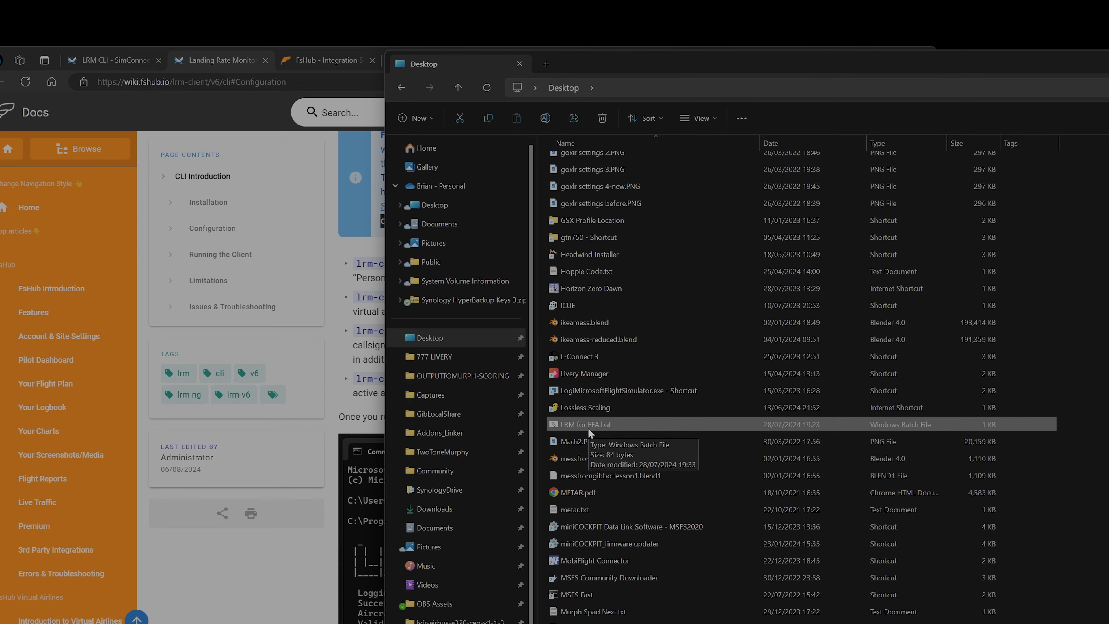
pyautogui.doubleClick(588, 426)
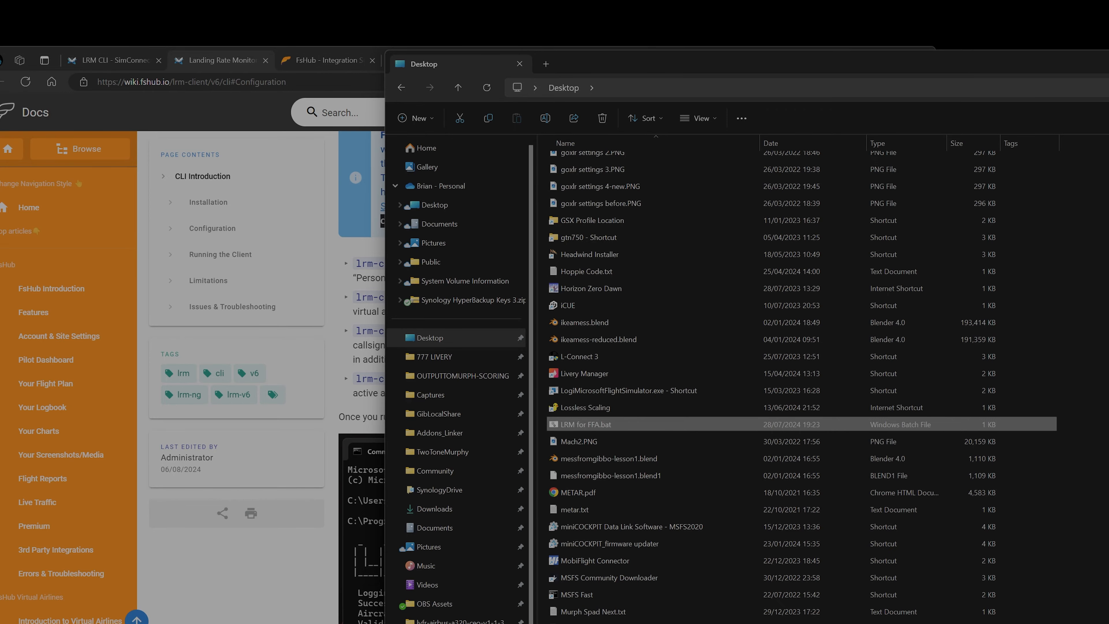
# Step: Return to the CLI Introduction page and review its running, limitations, troubleshooting and configuration sections
pyautogui.click(227, 56)
pyautogui.scroll(-5, 664, 390)
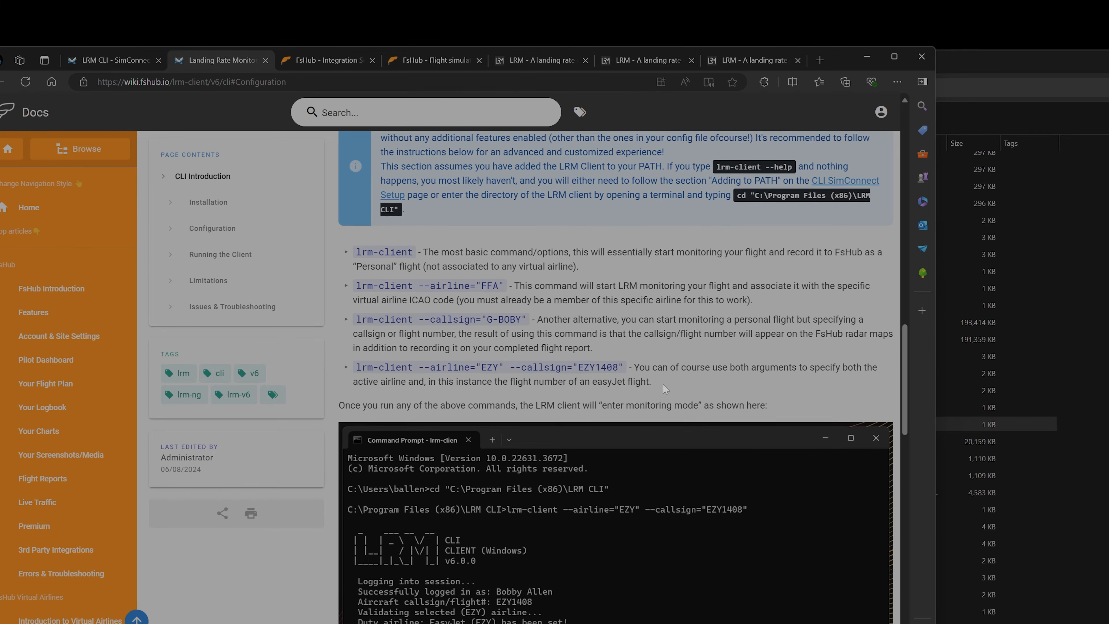
pyautogui.scroll(-8, 660, 376)
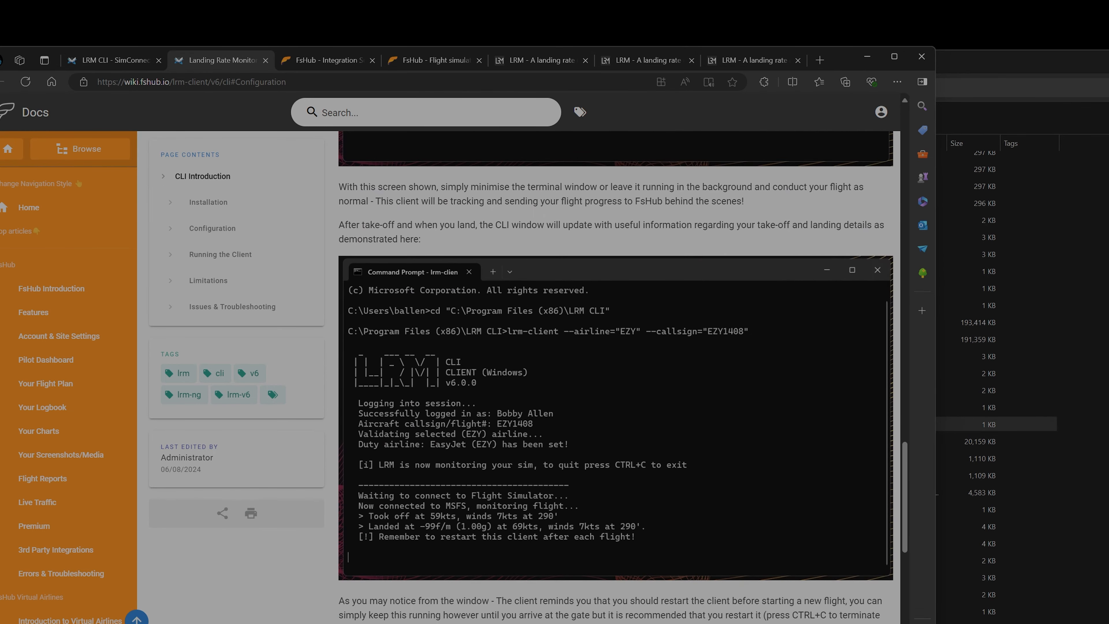
pyautogui.scroll(-7, 446, 239)
pyautogui.scroll(-2, 446, 239)
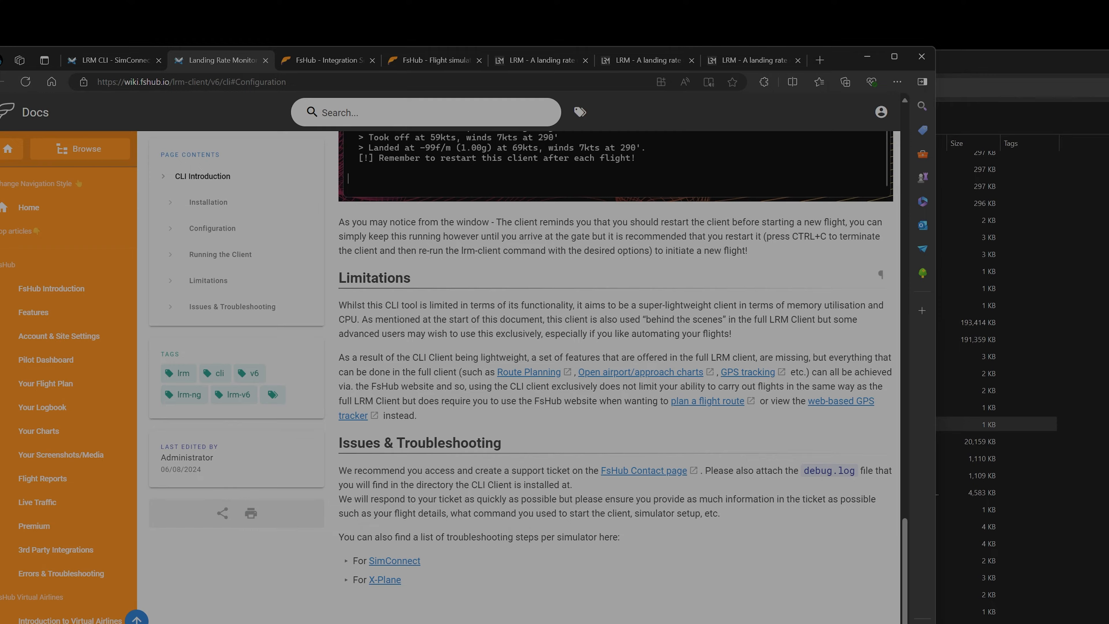
pyautogui.scroll(15, 475, 431)
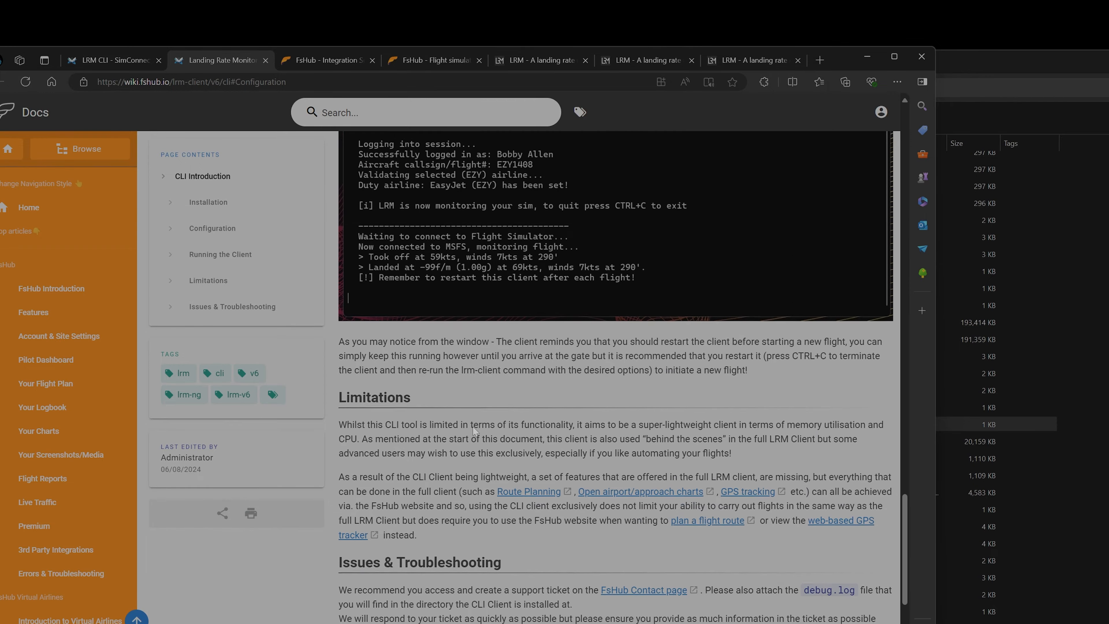
pyautogui.scroll(15, 475, 431)
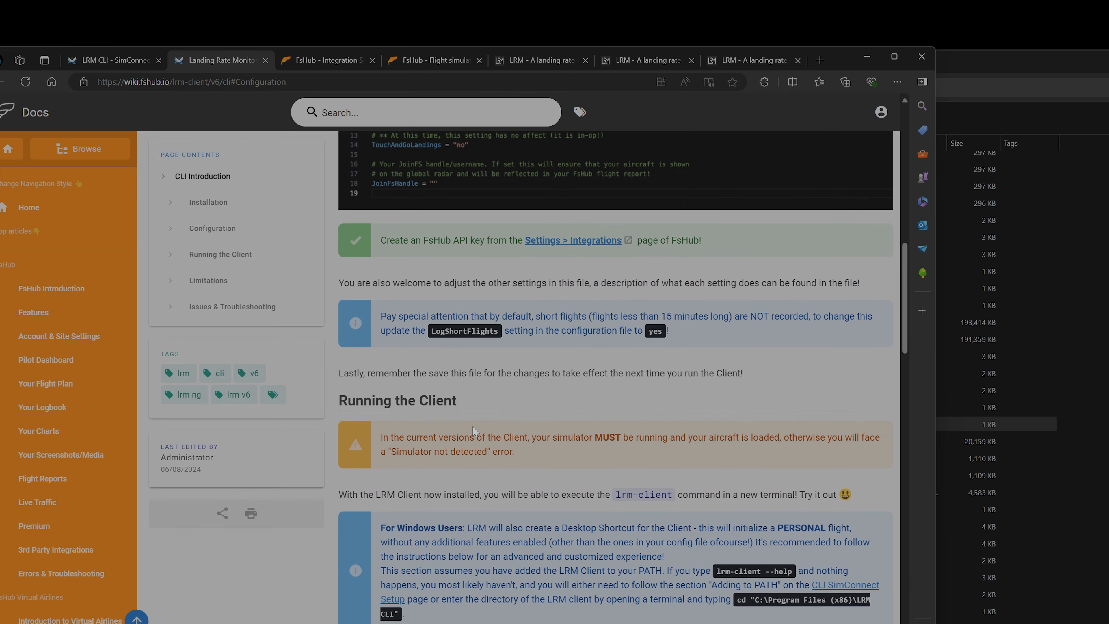
pyautogui.scroll(2, 475, 431)
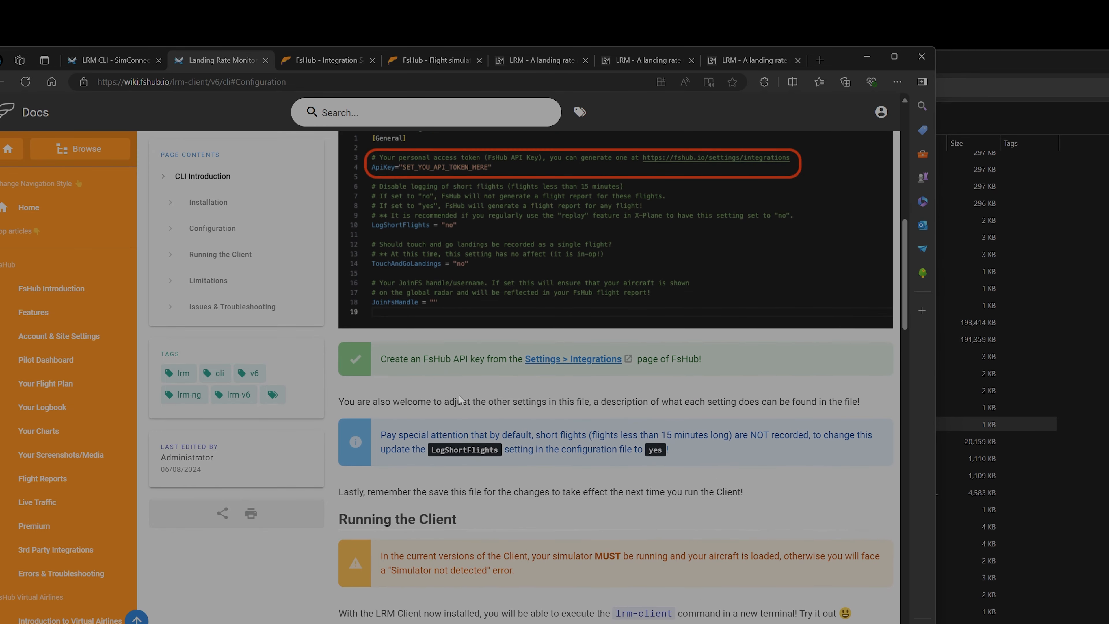
# Step: Switch to the LRM CLI SimConnect Setup page and review its Antivirus section and technical indicators
pyautogui.click(107, 73)
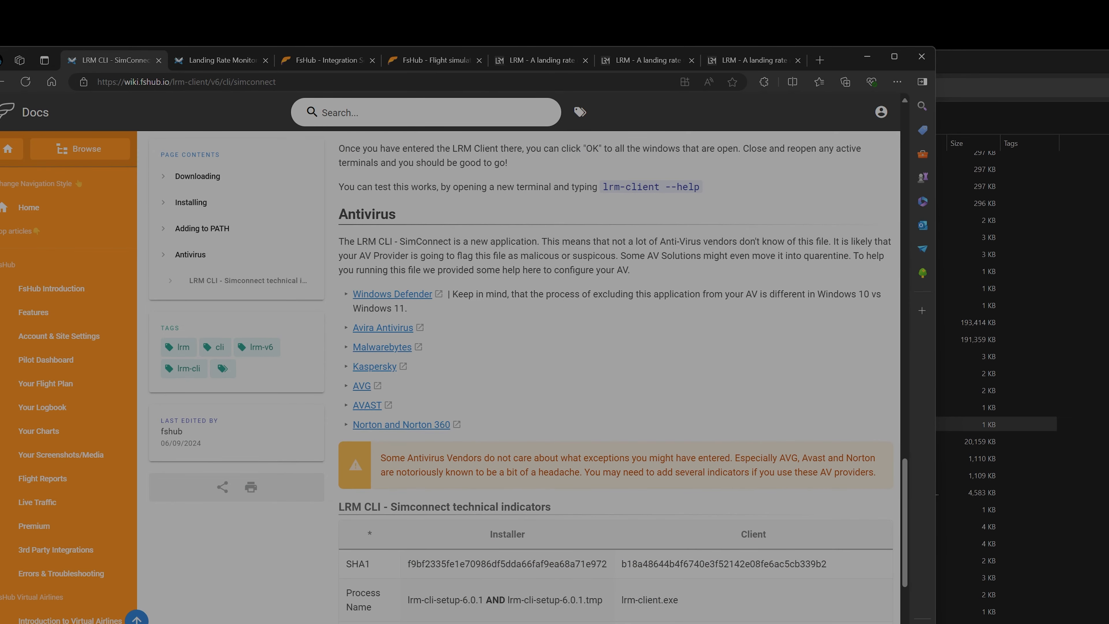
pyautogui.scroll(-3, 519, 321)
pyautogui.scroll(12, 519, 321)
pyautogui.scroll(10, 518, 317)
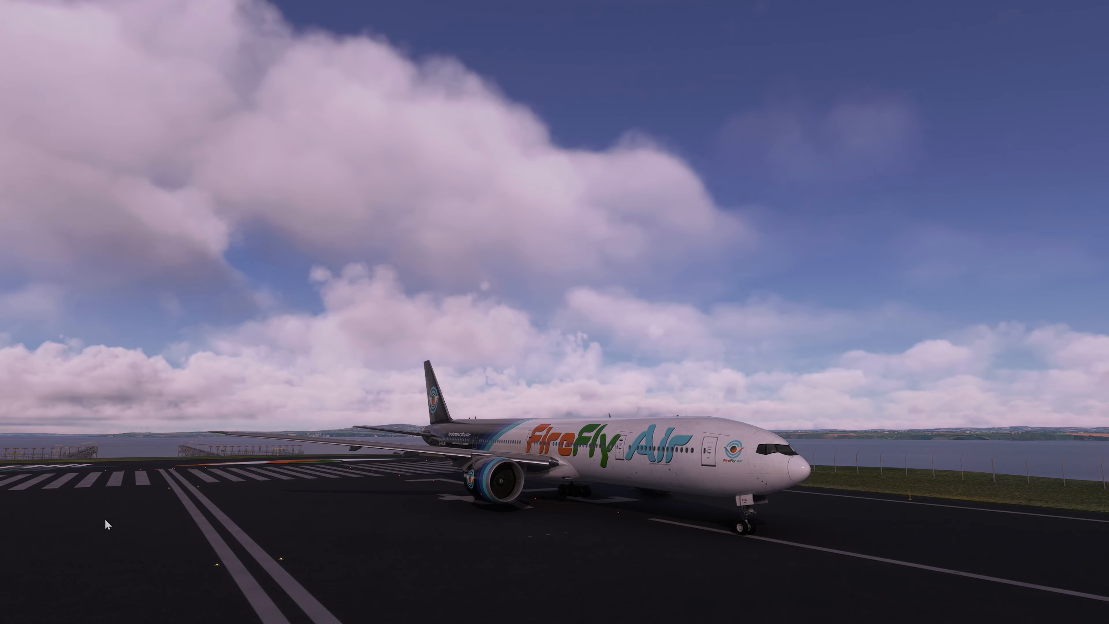
# Step: Search Windows for "lrm", start the LRM CLI Launcher over the simulator and close its window
pyautogui.press('super')
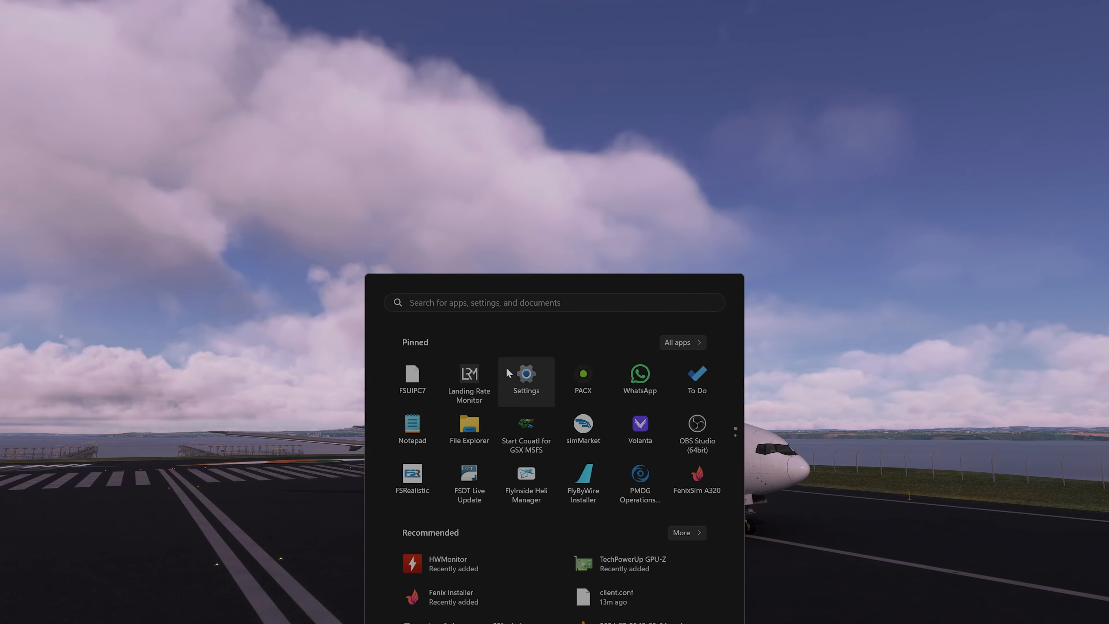
pyautogui.write('lrm')
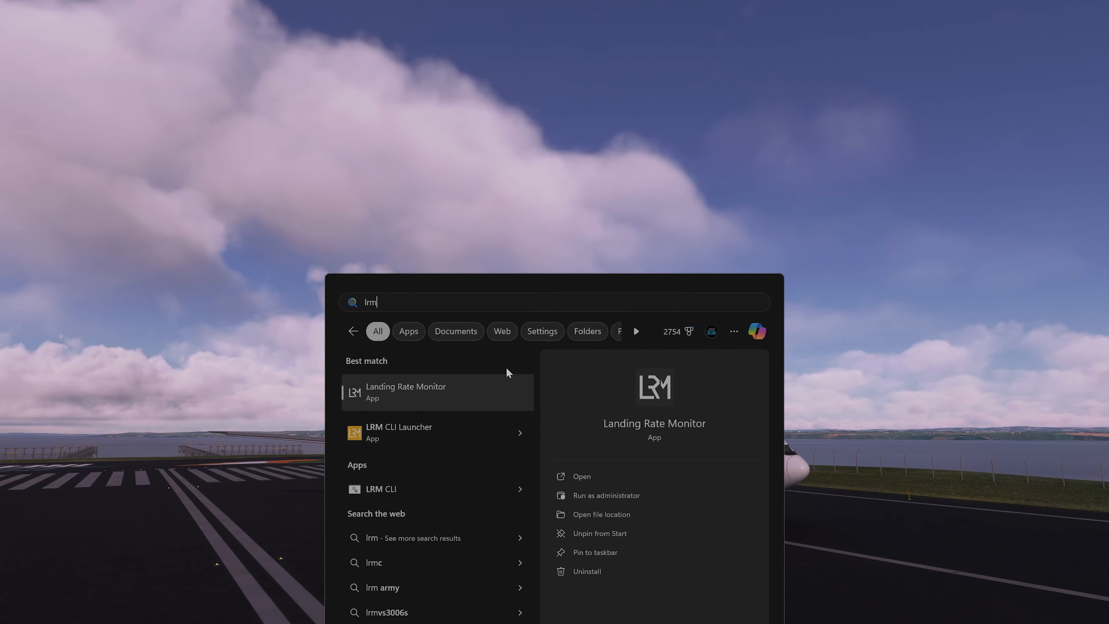
pyautogui.click(416, 433)
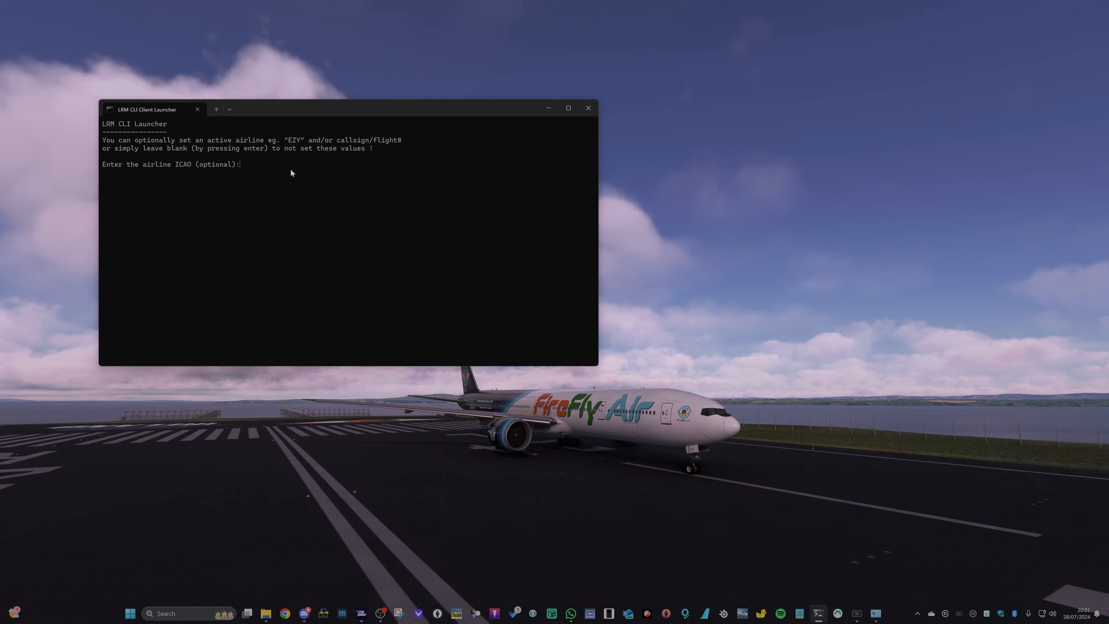
pyautogui.click(588, 108)
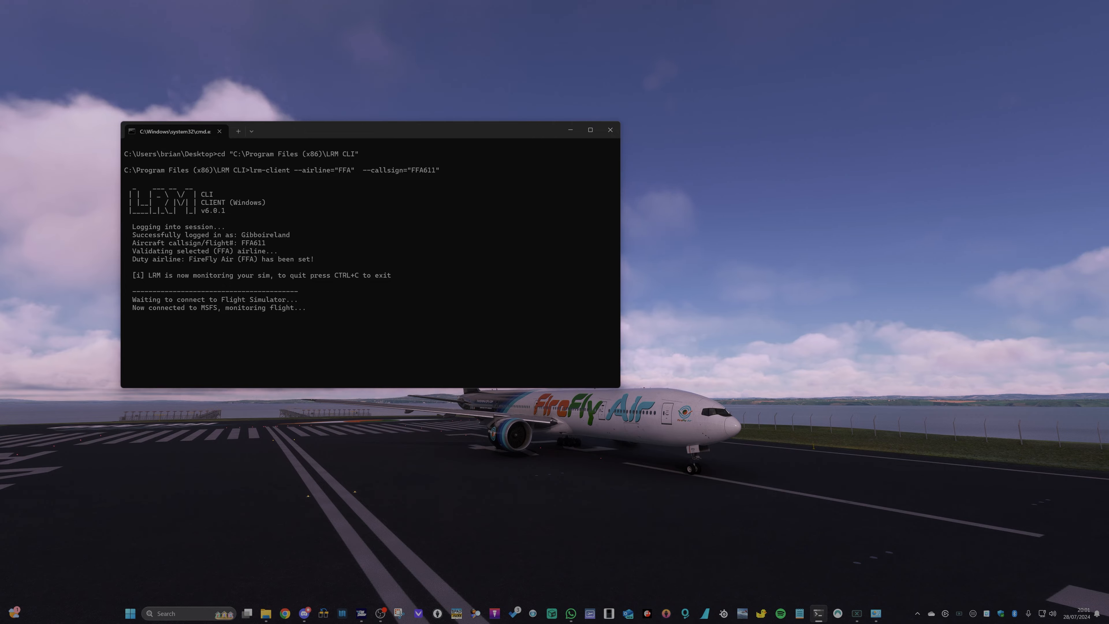
# Step: Switch to Discord and view the fireflyair-chat channel
pyautogui.click(305, 613)
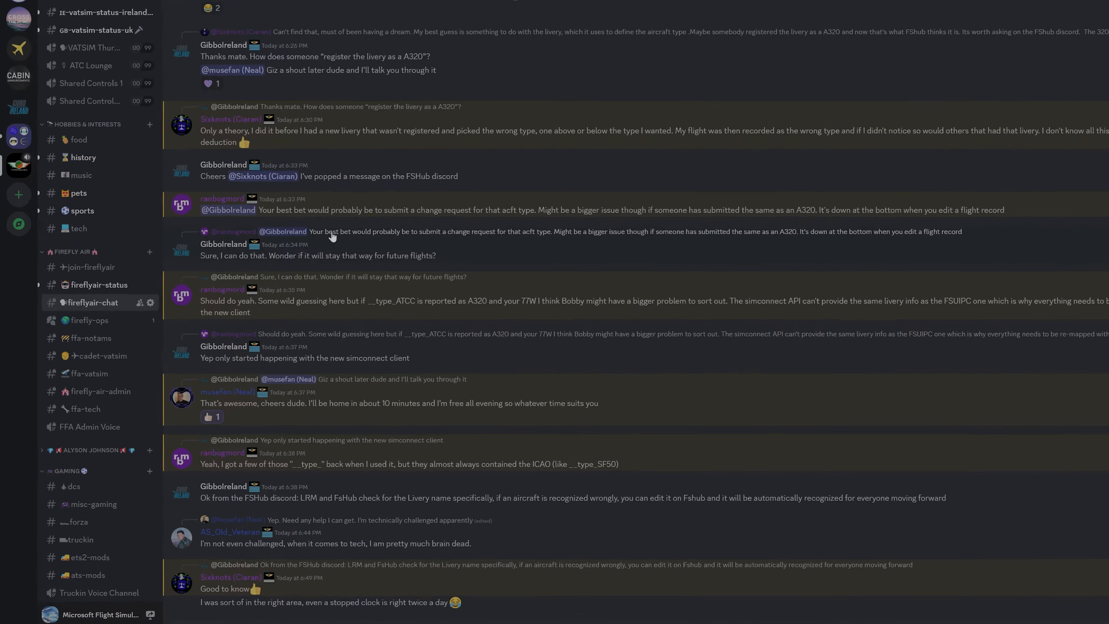